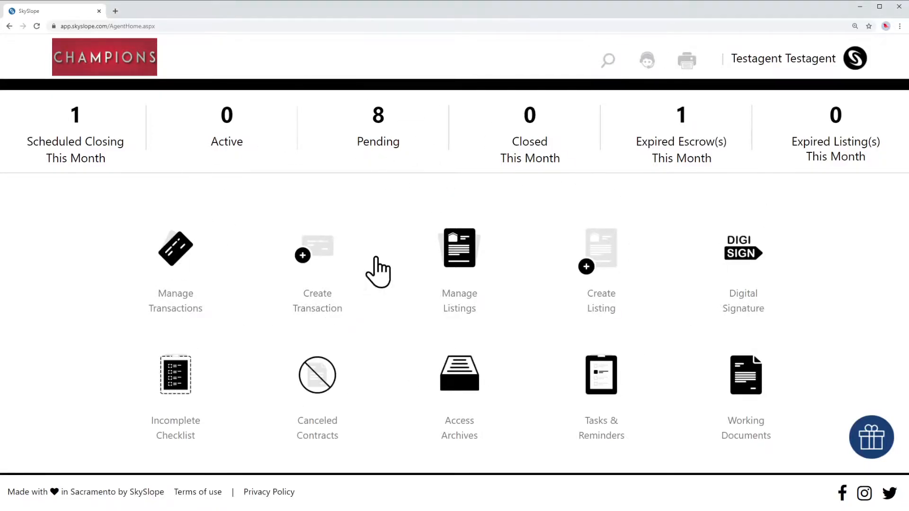
{"action": "left_click", "coordinate": [323, 251]}
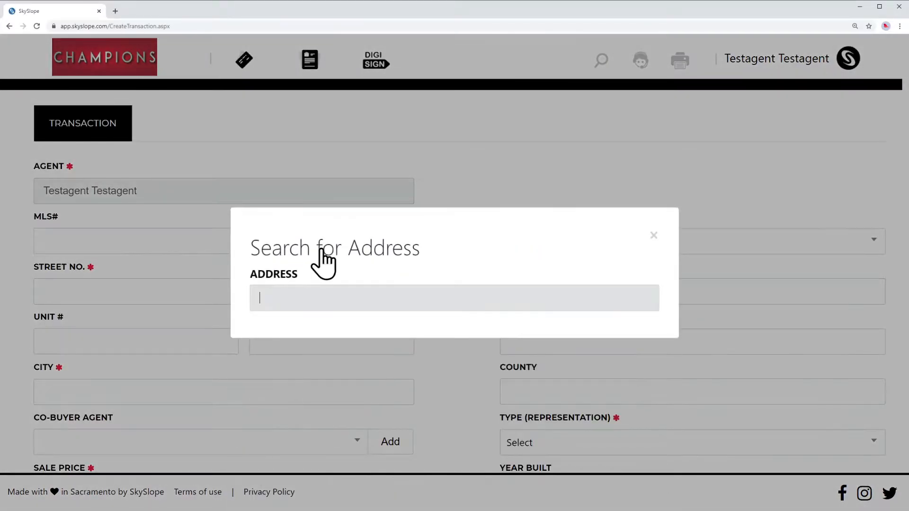
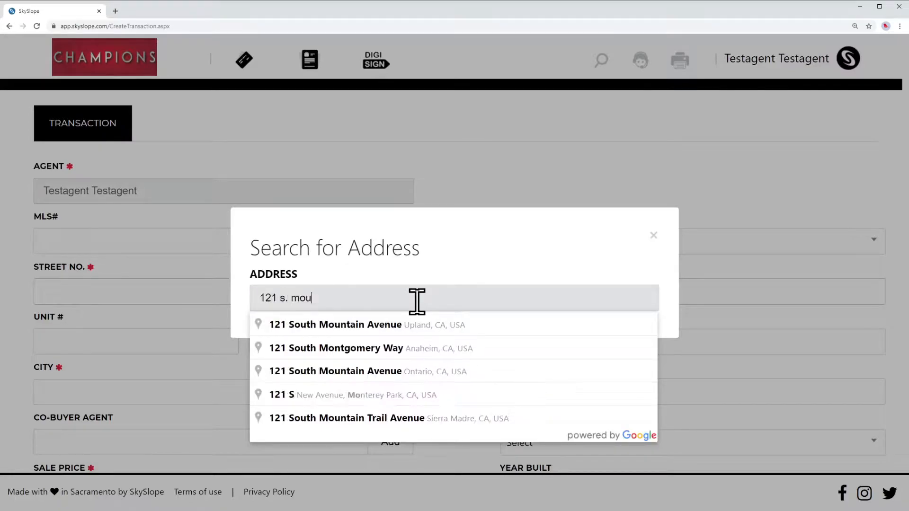
{"action": "left_click", "coordinate": [379, 325]}
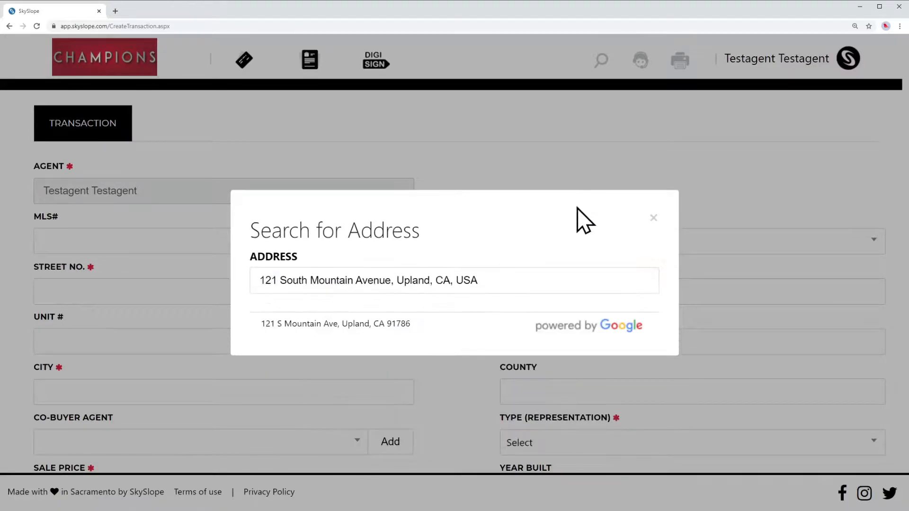
{"action": "left_click", "coordinate": [373, 326]}
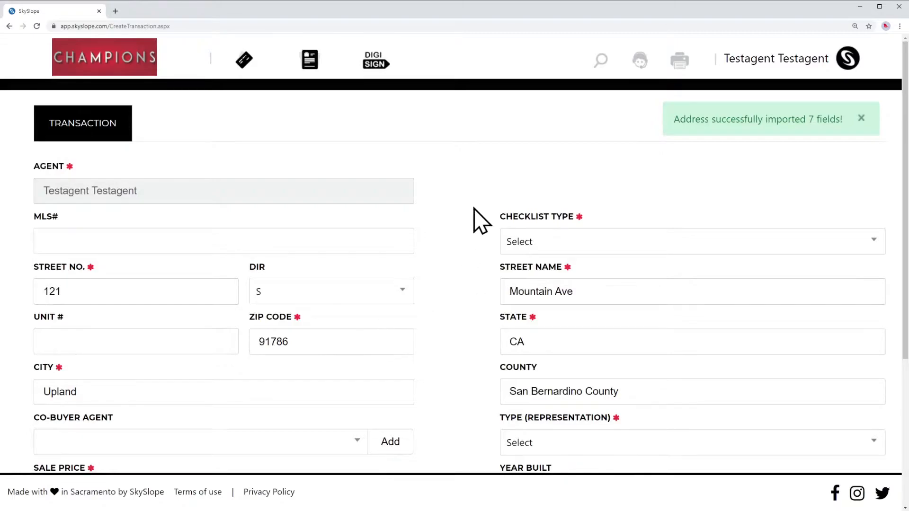
Enter a $500,000.00 sale price, acceptance date 02/01/2021 and closing date 03/01/2021
{"action": "scroll", "coordinate": [473, 209], "scroll_direction": "down", "scroll_amount": 2}
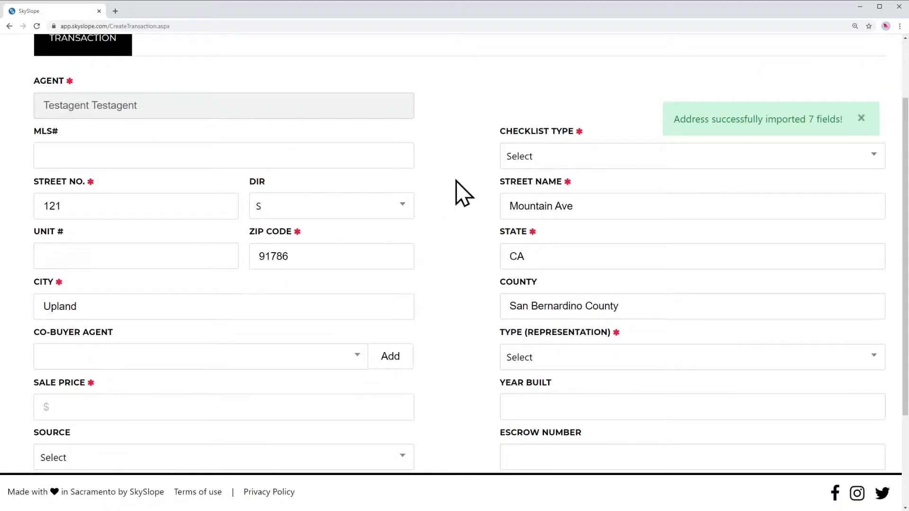
{"action": "scroll", "coordinate": [456, 177], "scroll_direction": "down", "scroll_amount": 3}
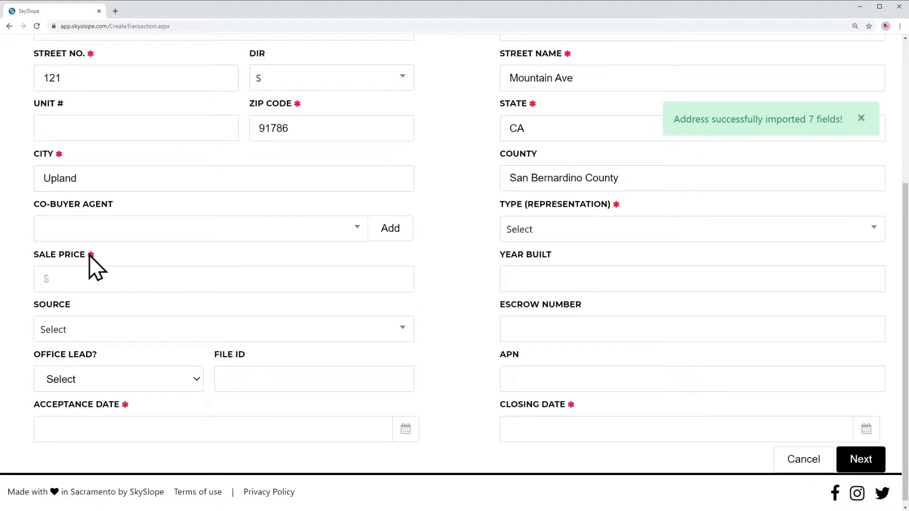
{"action": "left_click", "coordinate": [88, 280]}
{"action": "type", "text": "500"}
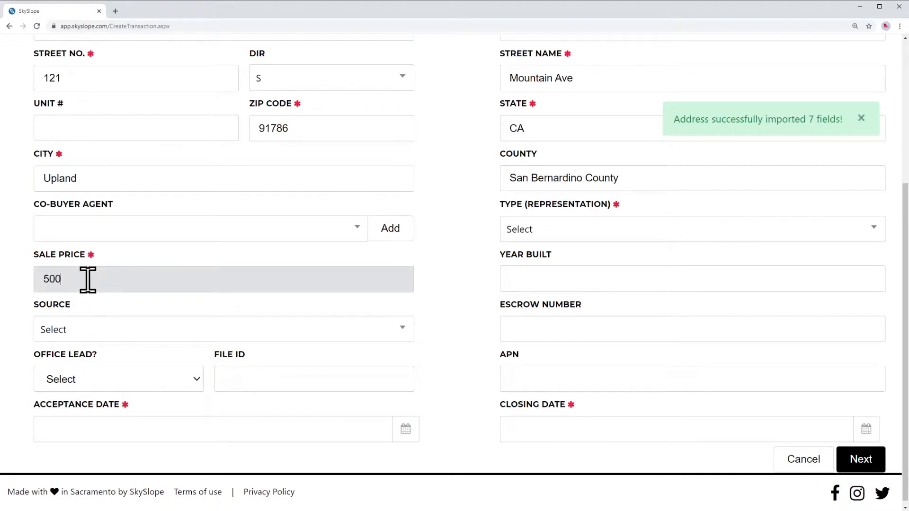
{"action": "type", "text": ",000"}
{"action": "key", "text": "Tab"}
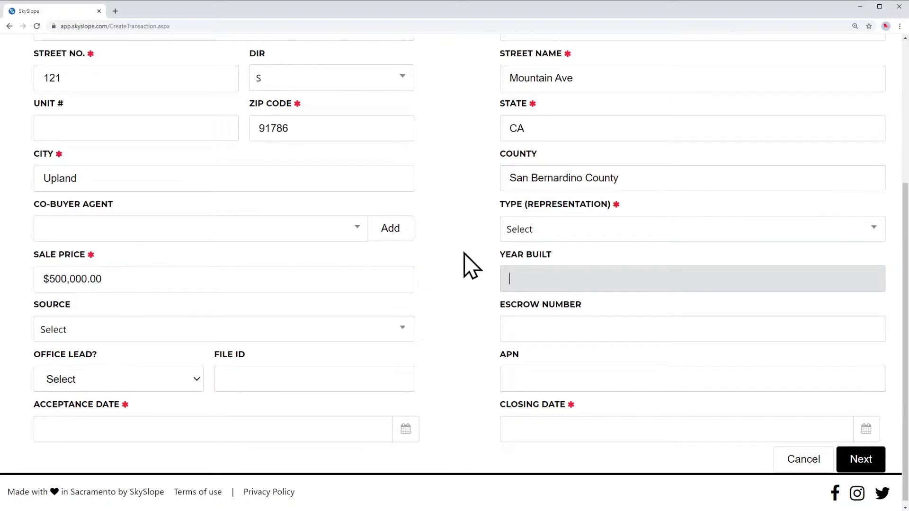
{"action": "left_click", "coordinate": [126, 431]}
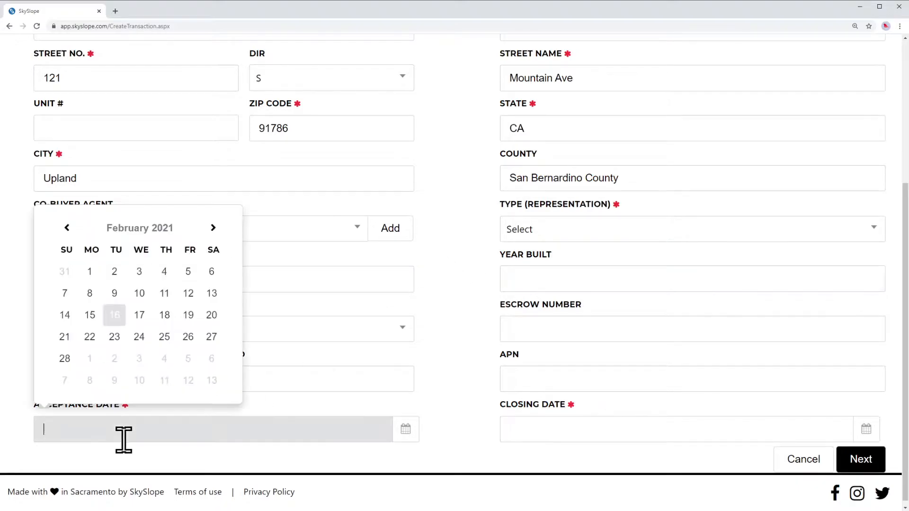
{"action": "left_click", "coordinate": [89, 270]}
{"action": "left_click", "coordinate": [567, 430]}
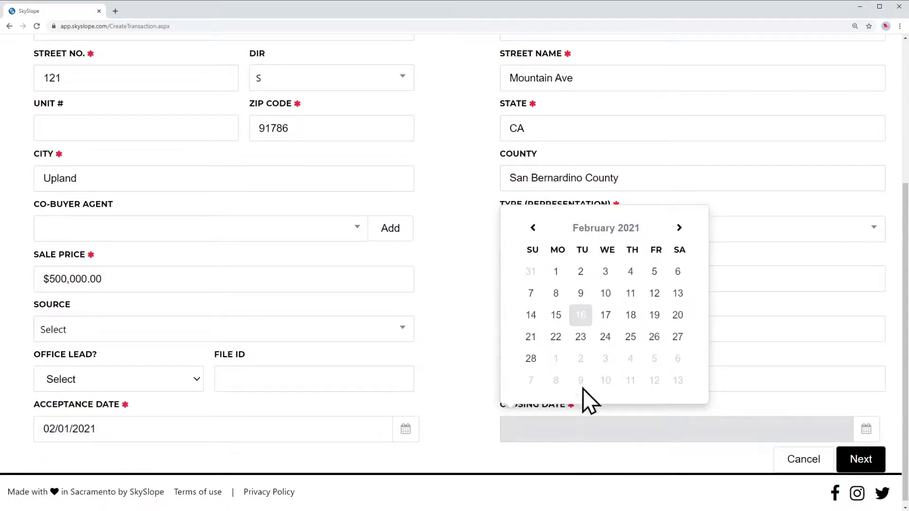
{"action": "left_click", "coordinate": [577, 360]}
{"action": "left_click", "coordinate": [468, 261]}
Choose the Residential Sale checklist and Purchase / Tenant representation, then continue to contacts
{"action": "scroll", "coordinate": [469, 260], "scroll_direction": "up", "scroll_amount": 3}
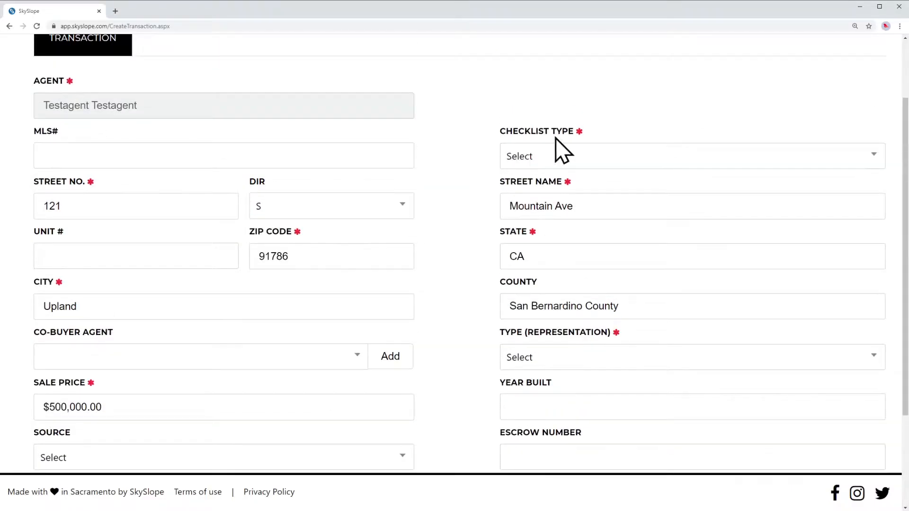
{"action": "left_click", "coordinate": [561, 158]}
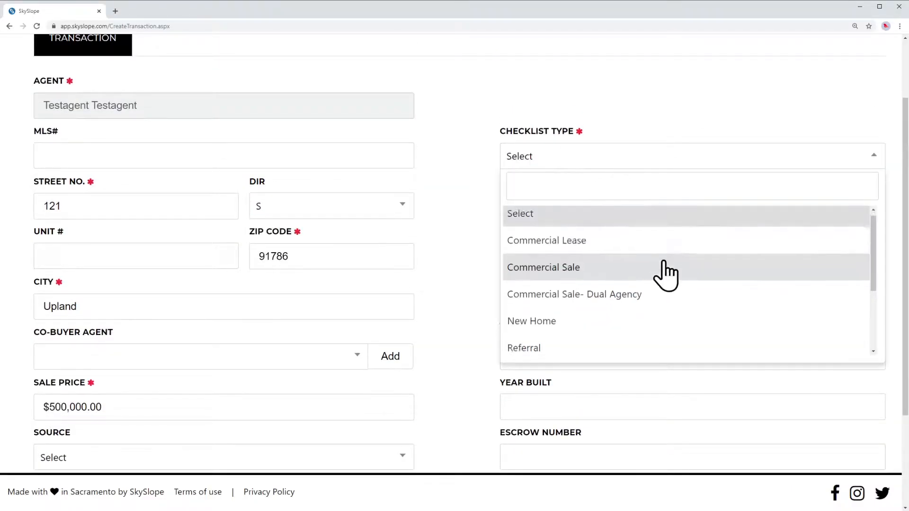
{"action": "scroll", "coordinate": [665, 274], "scroll_direction": "down", "scroll_amount": 3}
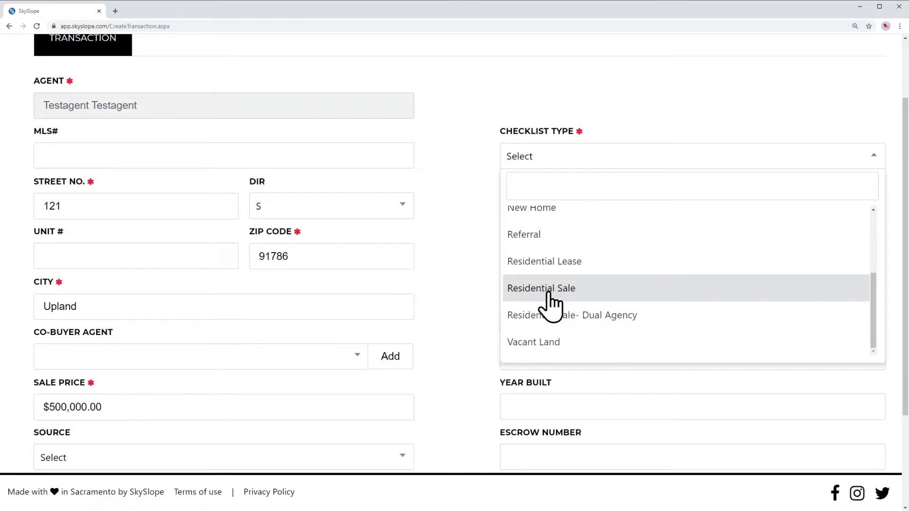
{"action": "left_click", "coordinate": [549, 293]}
{"action": "left_click", "coordinate": [579, 360]}
{"action": "left_click", "coordinate": [574, 355]}
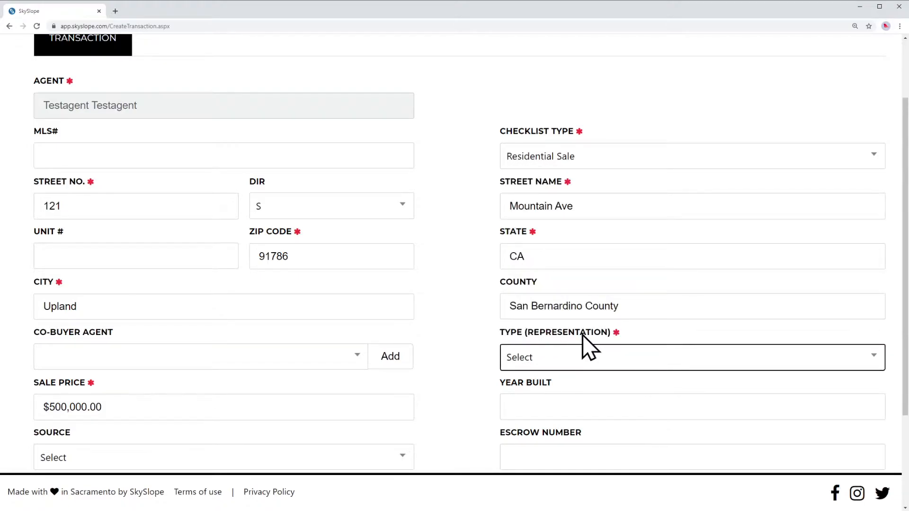
{"action": "left_click", "coordinate": [574, 364]}
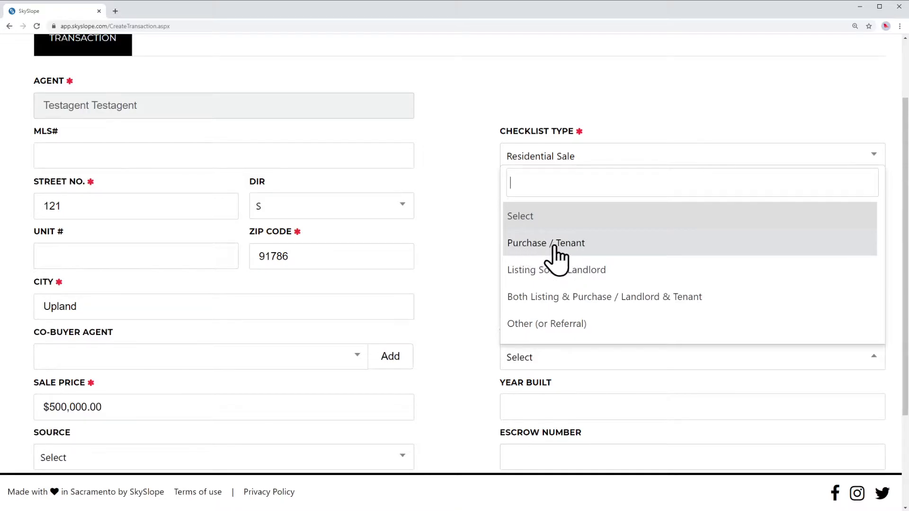
{"action": "left_click", "coordinate": [534, 246]}
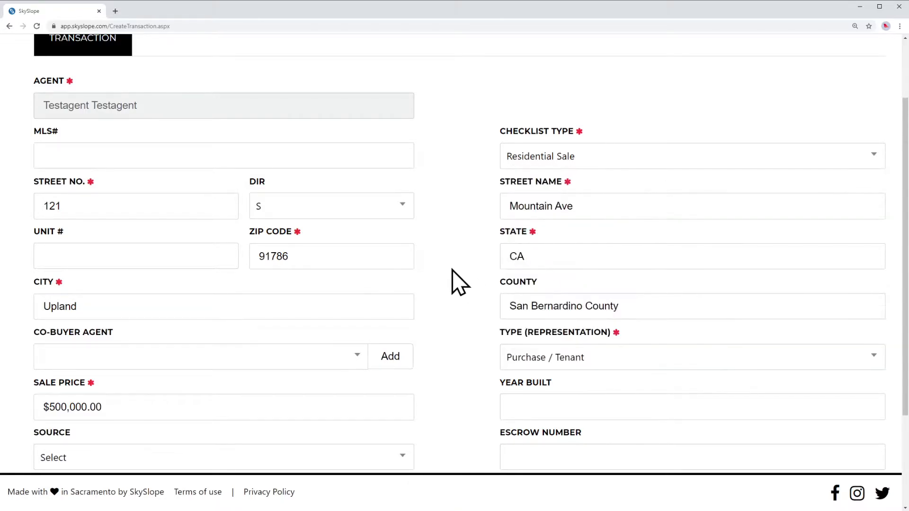
{"action": "scroll", "coordinate": [454, 281], "scroll_direction": "down", "scroll_amount": 3}
{"action": "scroll", "coordinate": [442, 250], "scroll_direction": "up", "scroll_amount": 5}
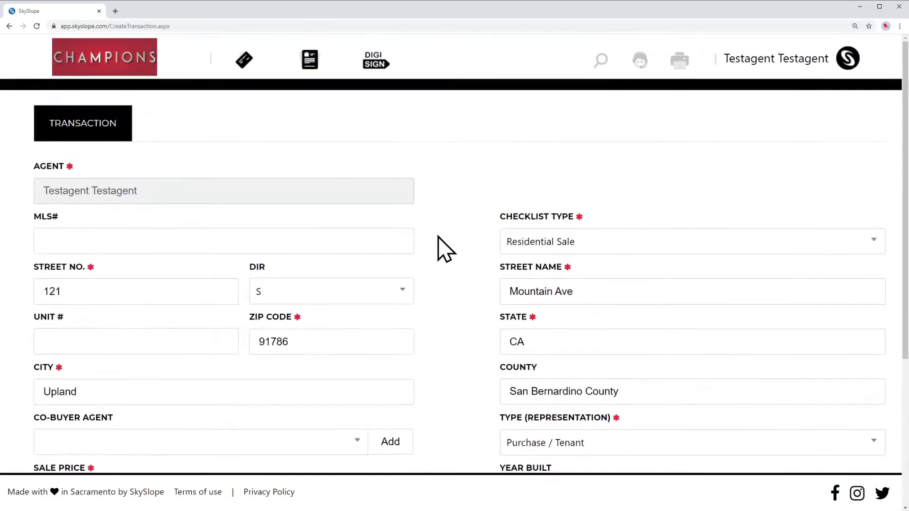
{"action": "scroll", "coordinate": [442, 249], "scroll_direction": "down", "scroll_amount": 5}
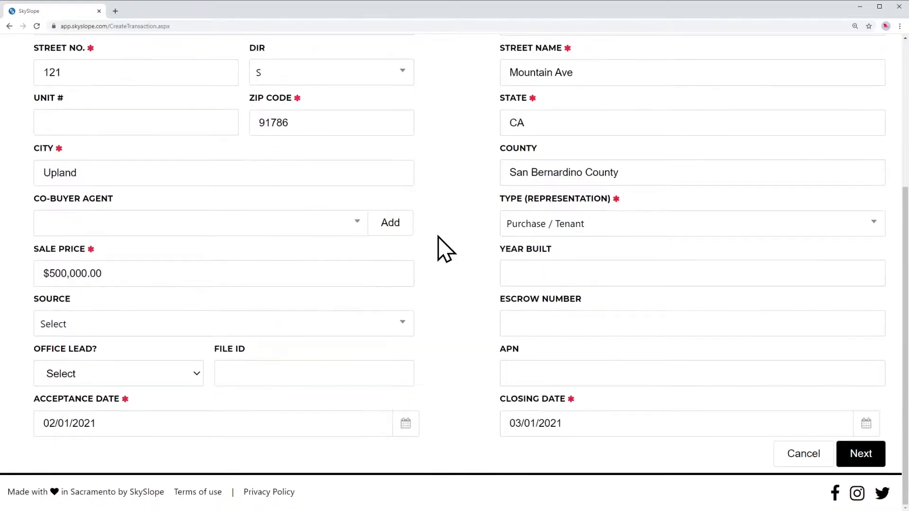
{"action": "left_click", "coordinate": [858, 456]}
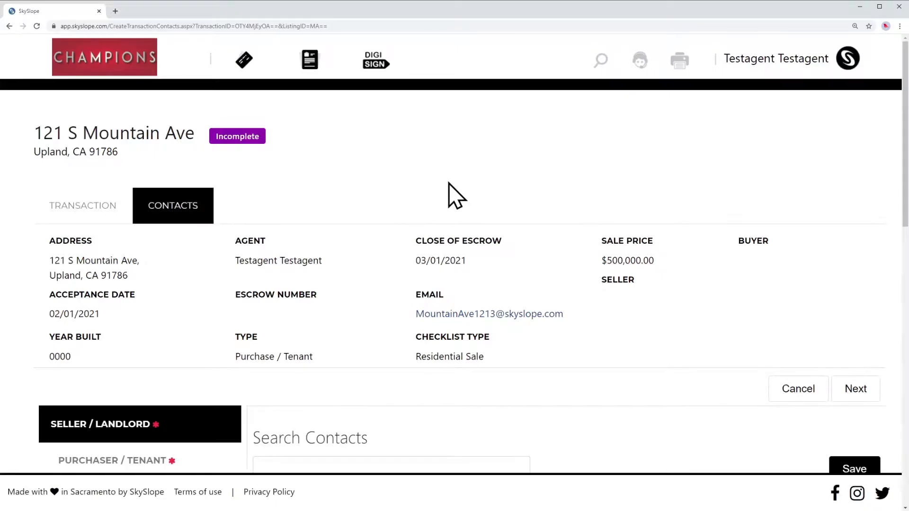
Save the Seller / Landlord contact with a first and last name
{"action": "scroll", "coordinate": [448, 184], "scroll_direction": "down", "scroll_amount": 5}
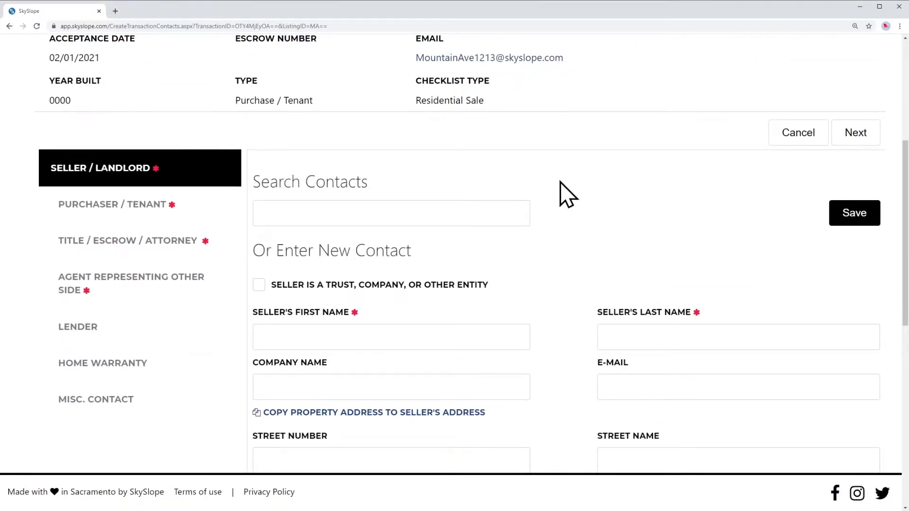
{"action": "scroll", "coordinate": [544, 180], "scroll_direction": "down", "scroll_amount": 2}
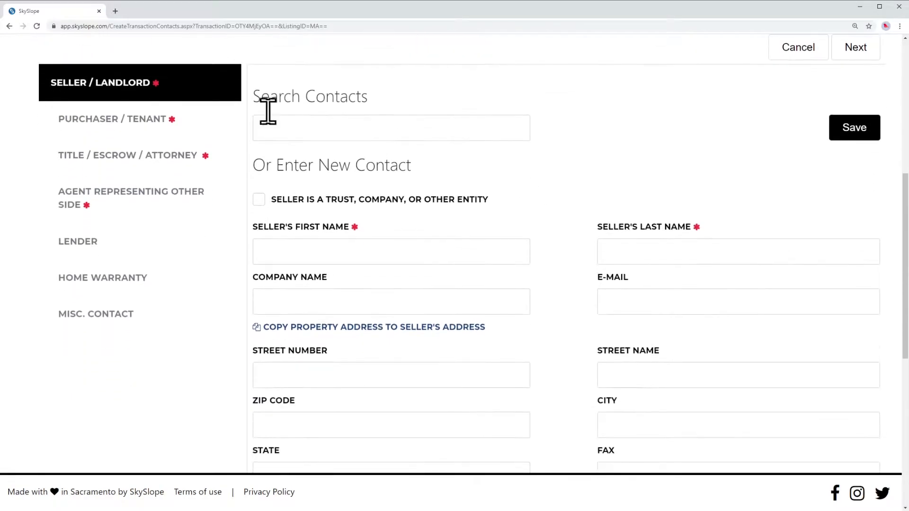
{"action": "left_click", "coordinate": [420, 246]}
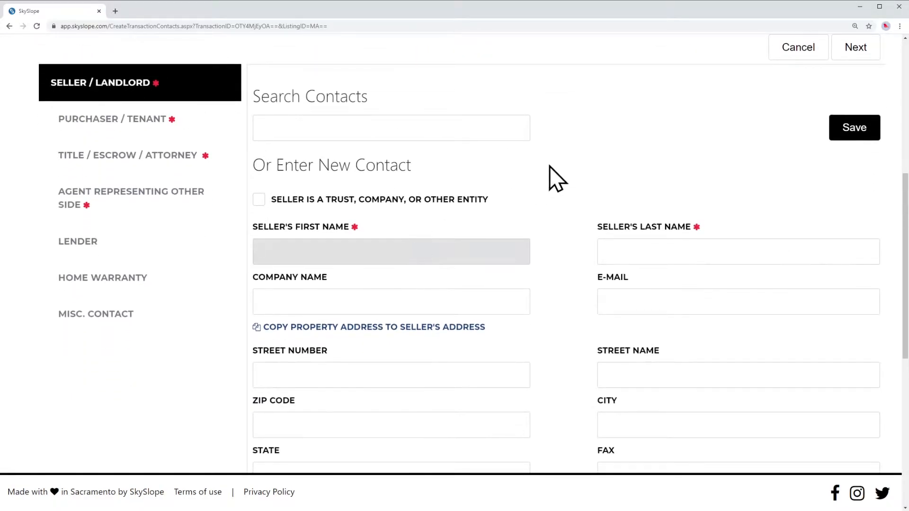
{"action": "key", "text": "Tab"}
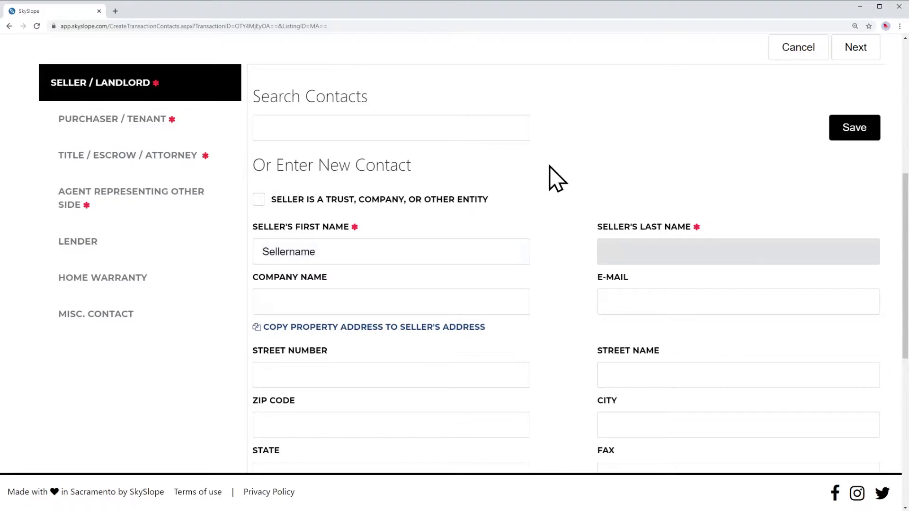
{"action": "scroll", "coordinate": [554, 177], "scroll_direction": "down", "scroll_amount": 7}
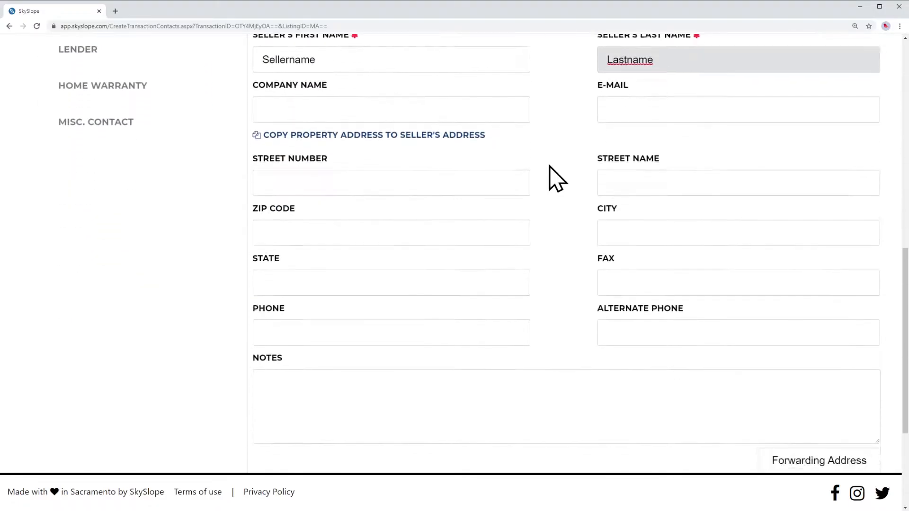
{"action": "scroll", "coordinate": [553, 178], "scroll_direction": "up", "scroll_amount": 7}
{"action": "left_click", "coordinate": [864, 137]}
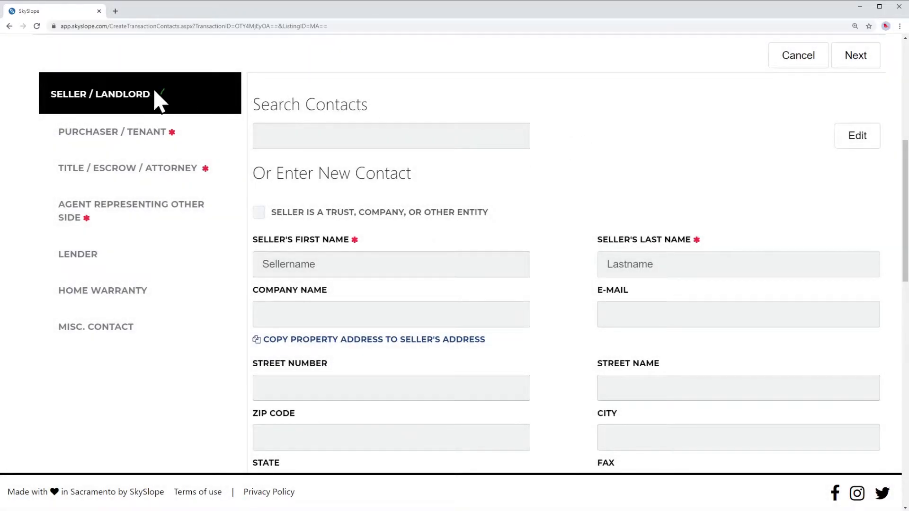
Add the Purchaser / Tenant contact with placeholder first and last names and save it
{"action": "left_click", "coordinate": [152, 133]}
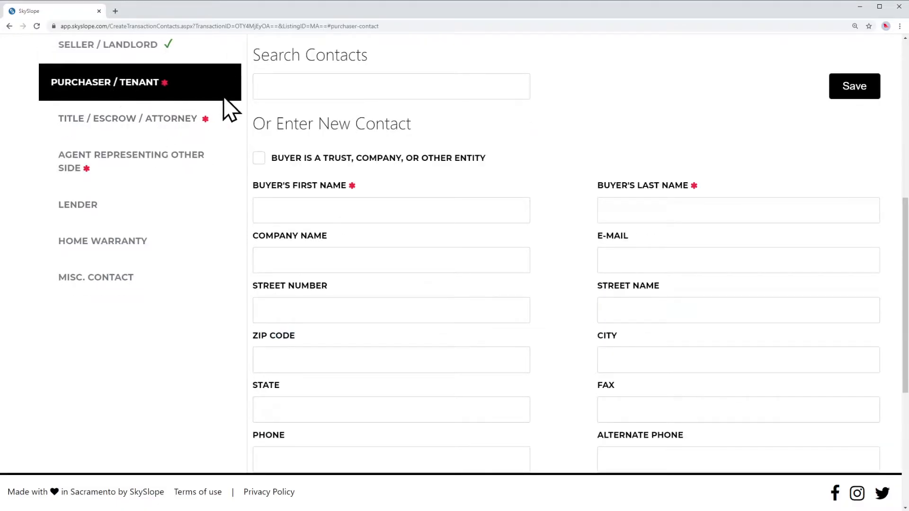
{"action": "left_click", "coordinate": [431, 211]}
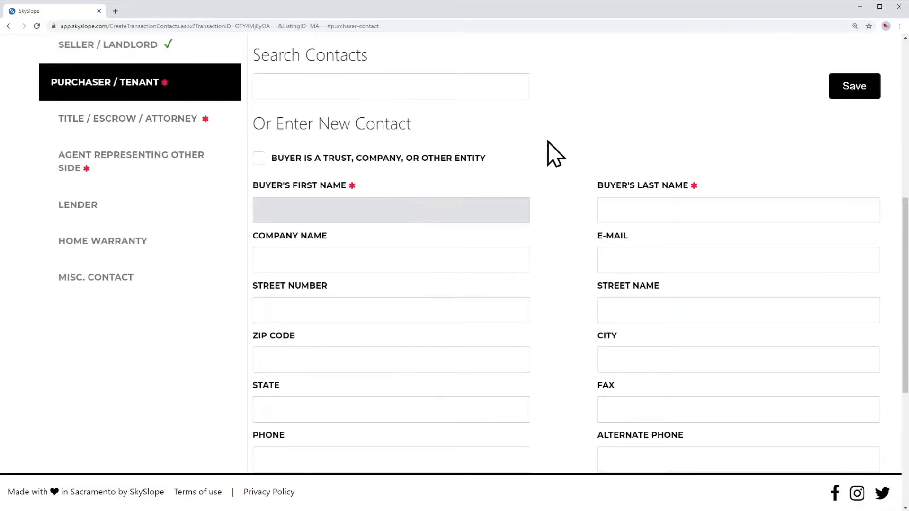
{"action": "type", "text": "Buyername"}
{"action": "key", "text": "Tab"}
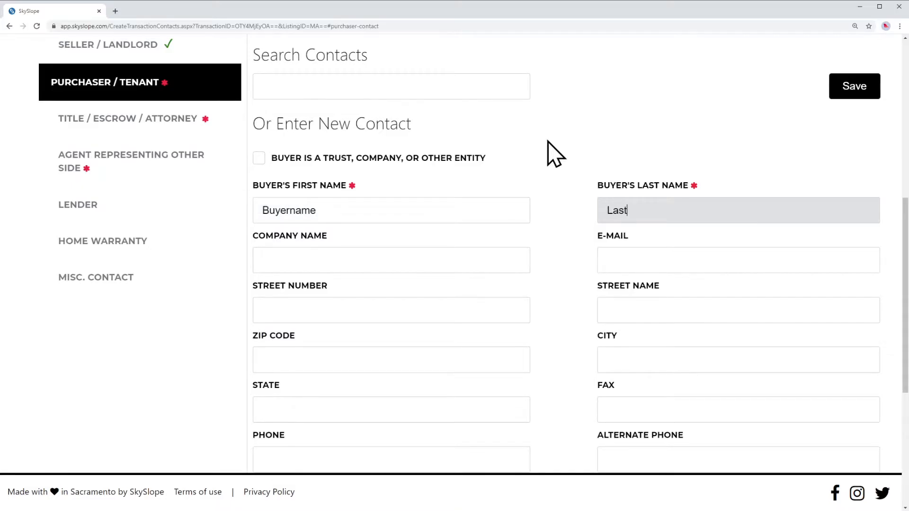
{"action": "type", "text": "Lastname"}
{"action": "left_click", "coordinate": [549, 153]}
{"action": "scroll", "coordinate": [550, 150], "scroll_direction": "down", "scroll_amount": 5}
{"action": "scroll", "coordinate": [552, 148], "scroll_direction": "up", "scroll_amount": 6}
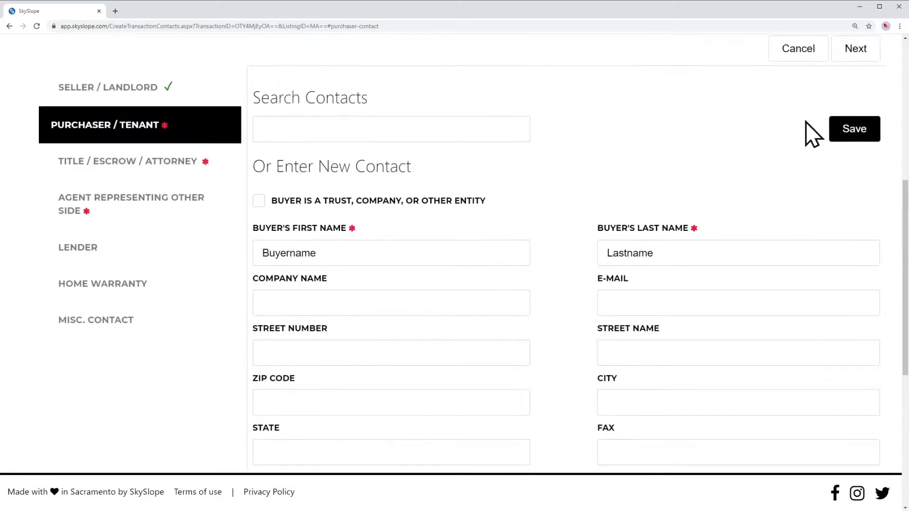
{"action": "left_click", "coordinate": [850, 131]}
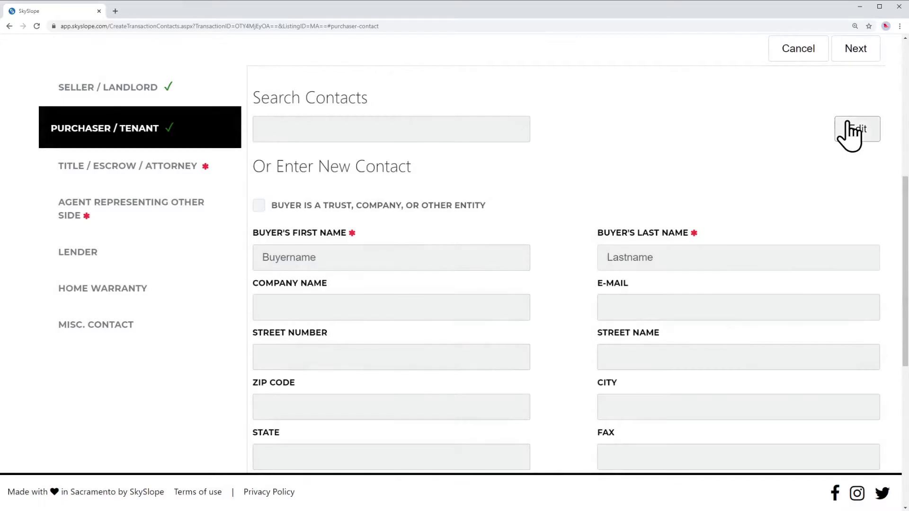
Fill the Escrow Company fields from the saved Legacy First Escrow, Inc. closing officer contact
{"action": "left_click", "coordinate": [176, 168]}
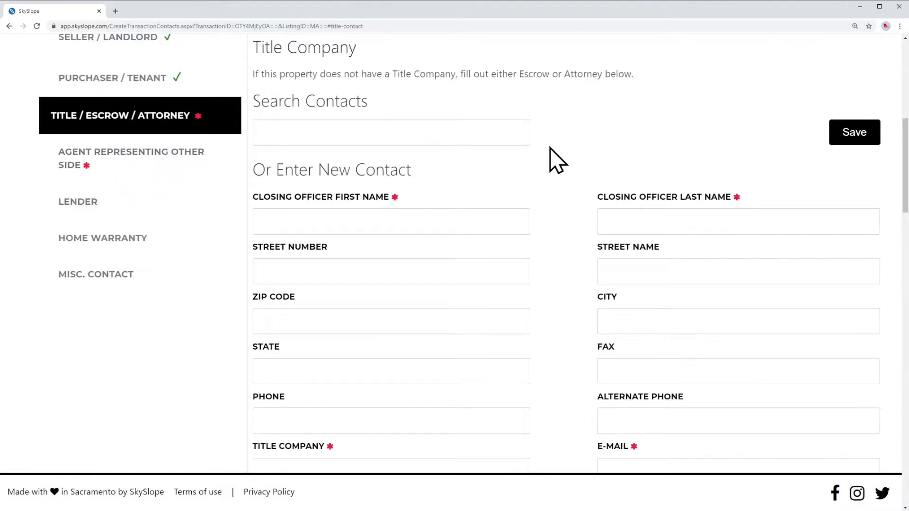
{"action": "scroll", "coordinate": [549, 153], "scroll_direction": "up", "scroll_amount": 2}
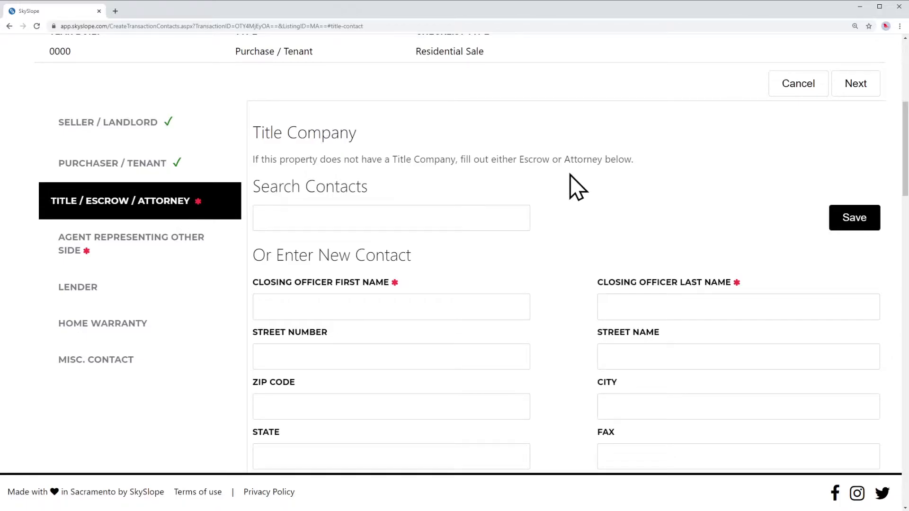
{"action": "scroll", "coordinate": [573, 187], "scroll_direction": "down", "scroll_amount": 14}
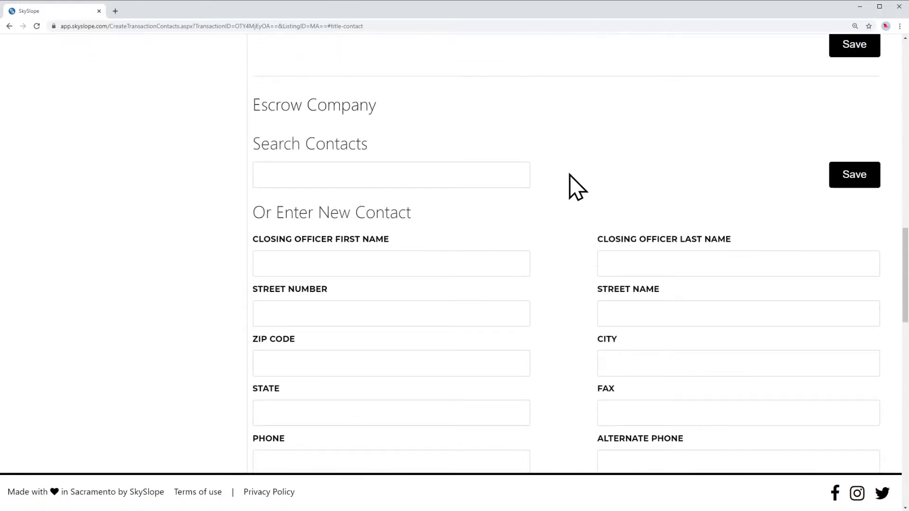
{"action": "scroll", "coordinate": [576, 162], "scroll_direction": "down", "scroll_amount": 1}
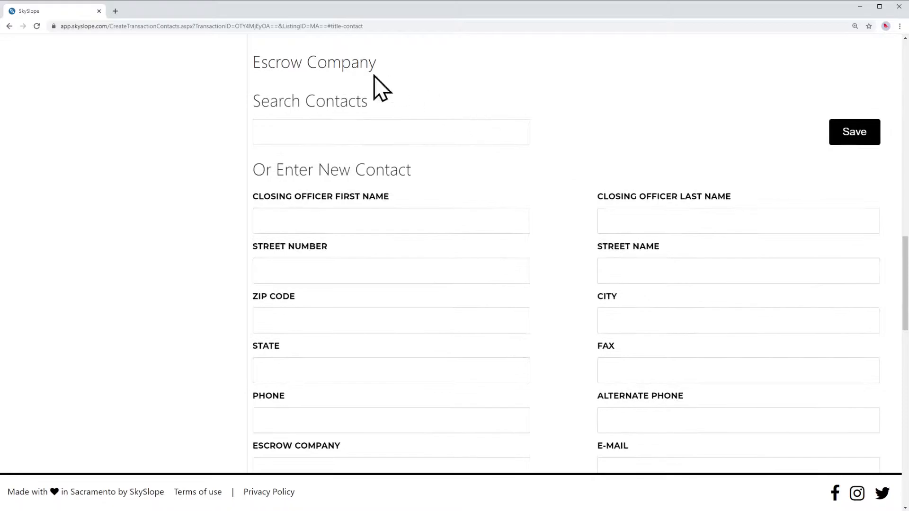
{"action": "left_click_drag", "start_coordinate": [254, 62], "coordinate": [400, 69]}
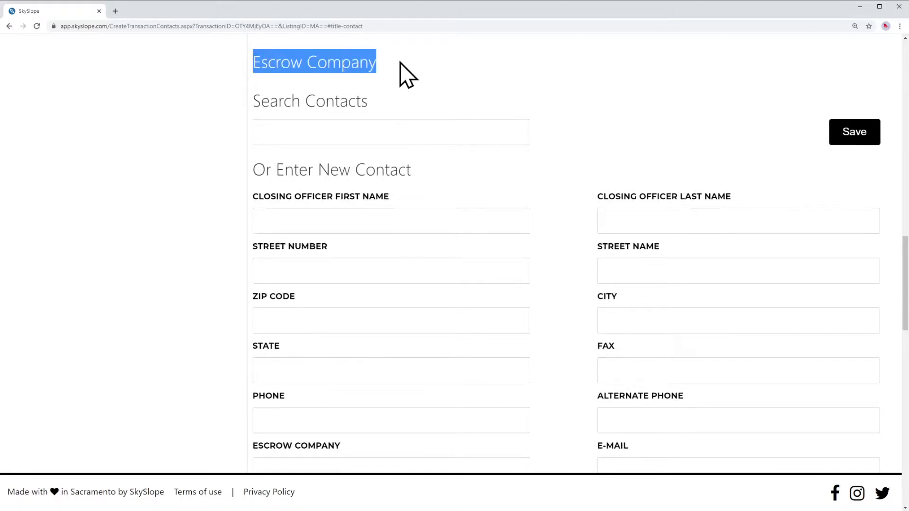
{"action": "left_click", "coordinate": [397, 74]}
{"action": "scroll", "coordinate": [568, 136], "scroll_direction": "up", "scroll_amount": 15}
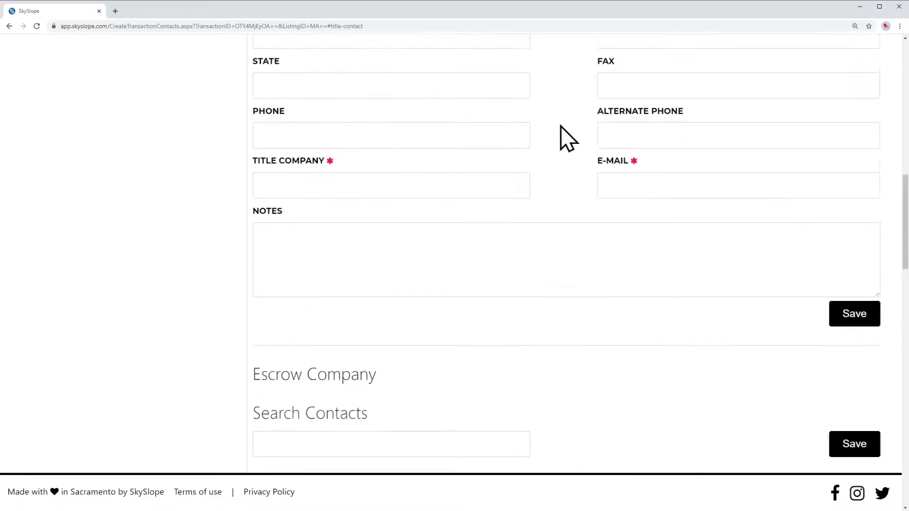
{"action": "scroll", "coordinate": [557, 142], "scroll_direction": "down", "scroll_amount": 5}
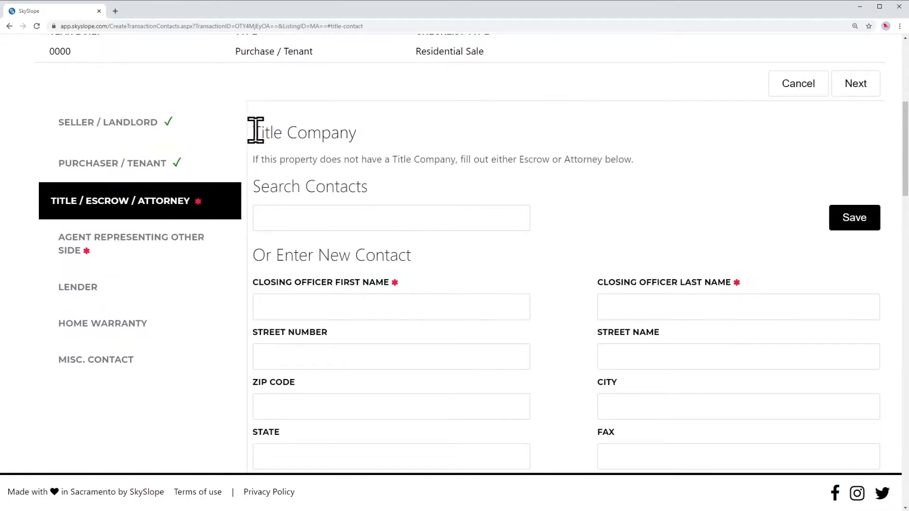
{"action": "scroll", "coordinate": [562, 183], "scroll_direction": "down", "scroll_amount": 13}
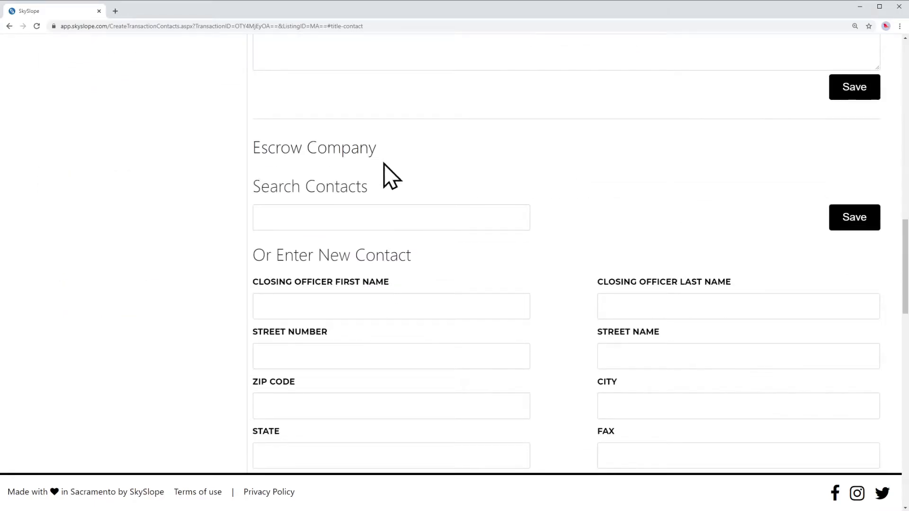
{"action": "left_click_drag", "start_coordinate": [254, 148], "coordinate": [377, 149]}
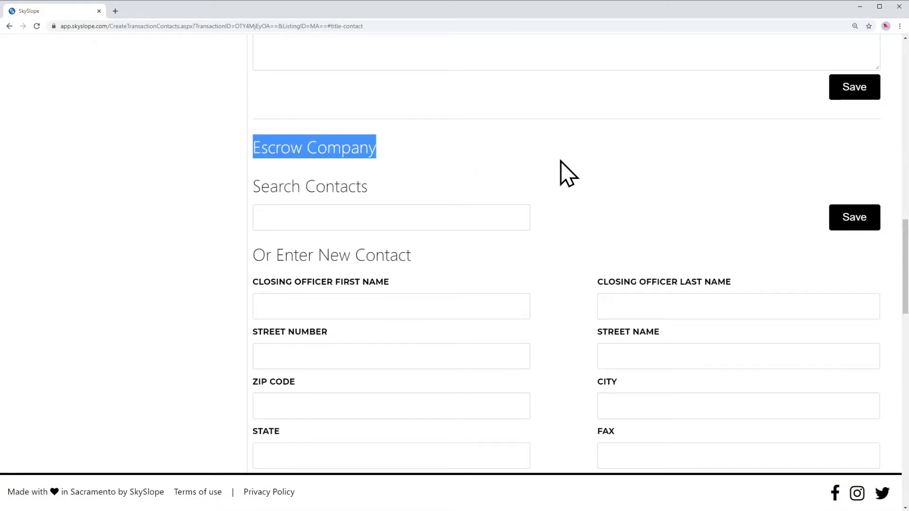
{"action": "left_click", "coordinate": [561, 162]}
{"action": "scroll", "coordinate": [563, 170], "scroll_direction": "down", "scroll_amount": 1}
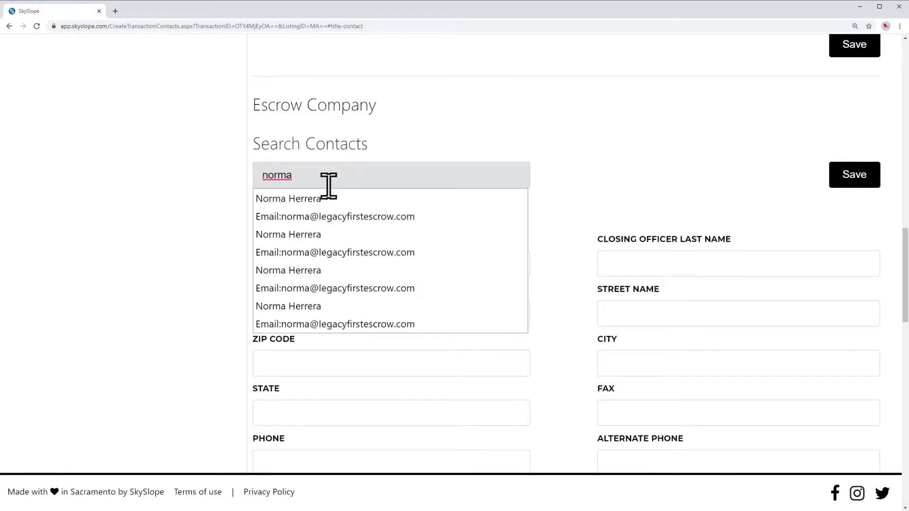
{"action": "left_click", "coordinate": [308, 201]}
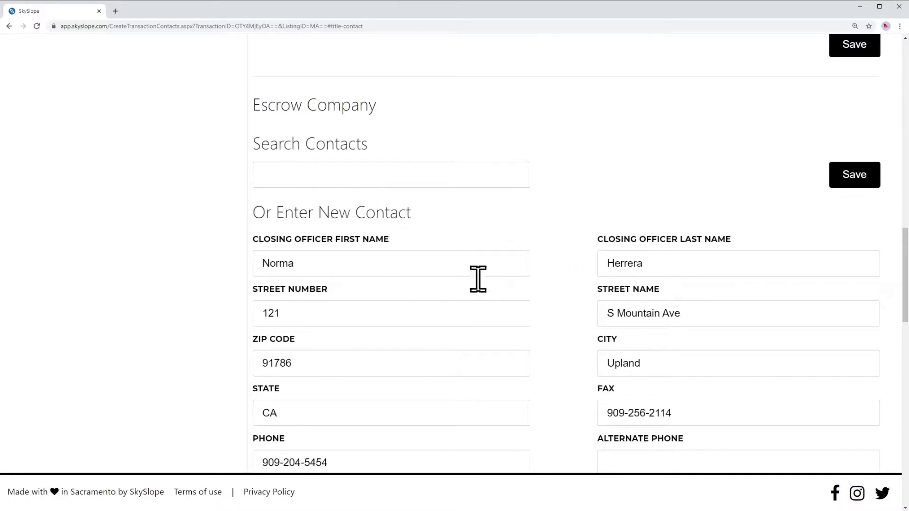
Save the escrow company contact, dismissing the missing first-name error
{"action": "scroll", "coordinate": [573, 234], "scroll_direction": "down", "scroll_amount": 11}
{"action": "scroll", "coordinate": [573, 232], "scroll_direction": "up", "scroll_amount": 14}
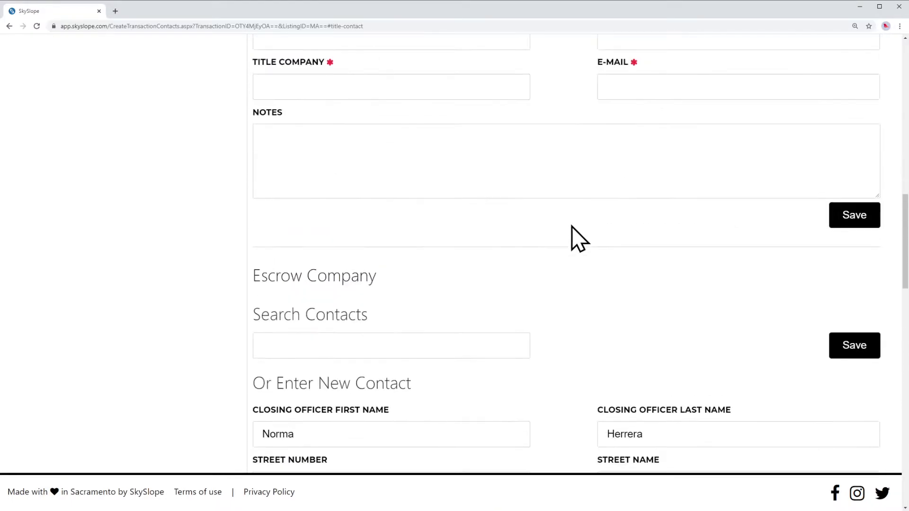
{"action": "left_click", "coordinate": [852, 217]}
{"action": "left_click", "coordinate": [852, 217]}
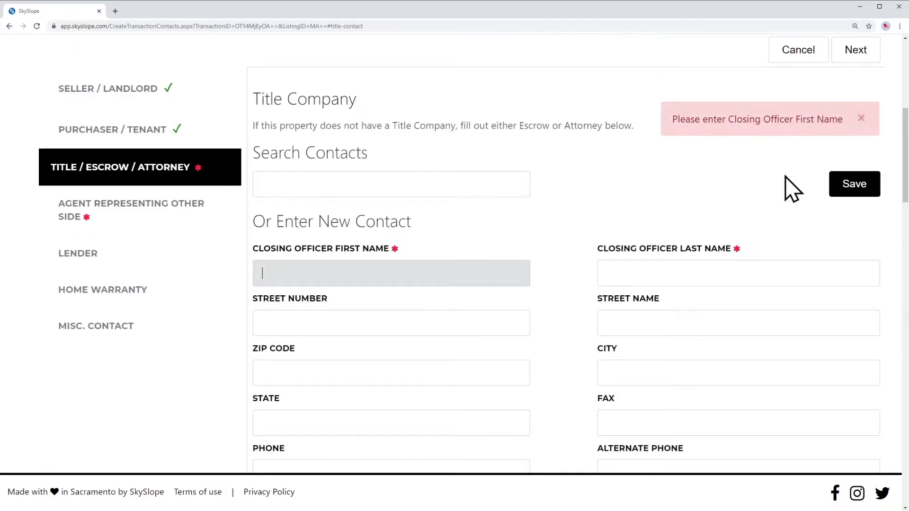
{"action": "scroll", "coordinate": [544, 199], "scroll_direction": "down", "scroll_amount": 10}
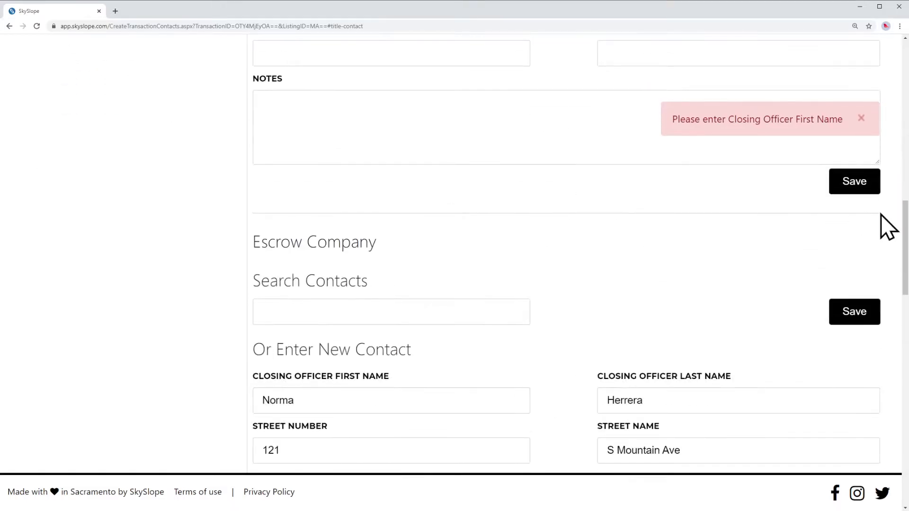
{"action": "left_click", "coordinate": [858, 313]}
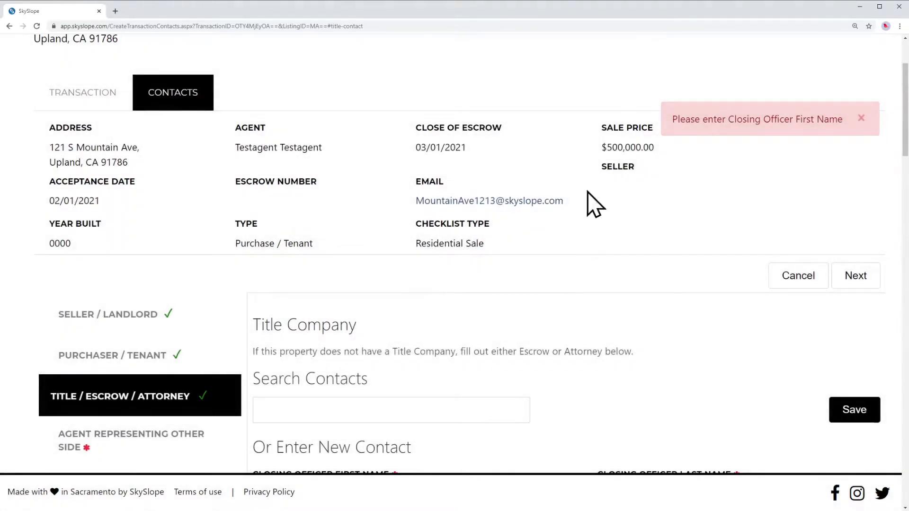
{"action": "left_click", "coordinate": [860, 118]}
{"action": "scroll", "coordinate": [502, 257], "scroll_direction": "down", "scroll_amount": 5}
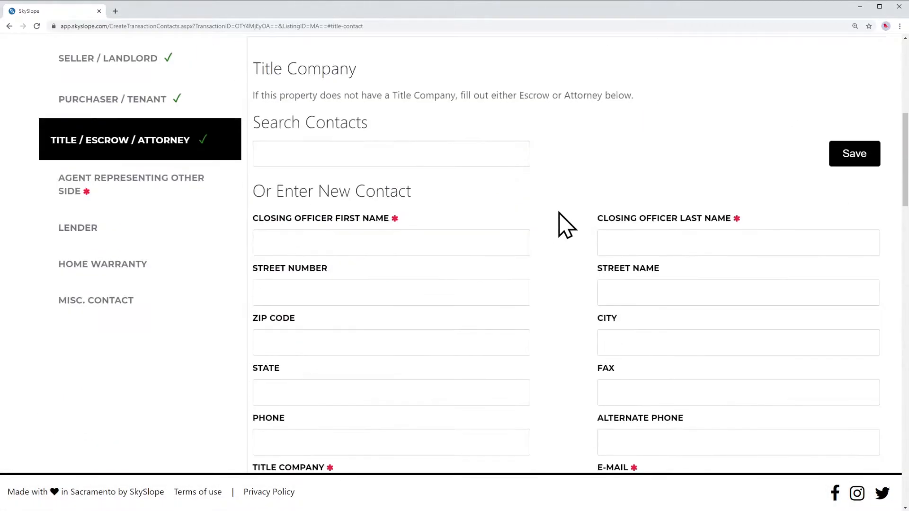
{"action": "scroll", "coordinate": [560, 221], "scroll_direction": "down", "scroll_amount": 1}
{"action": "scroll", "coordinate": [189, 237], "scroll_direction": "up", "scroll_amount": 3}
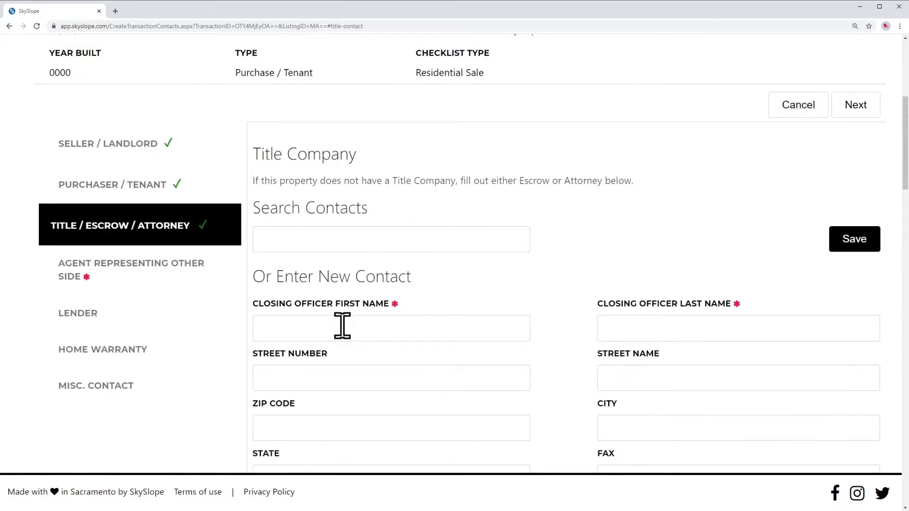
{"action": "scroll", "coordinate": [561, 249], "scroll_direction": "down", "scroll_amount": 15}
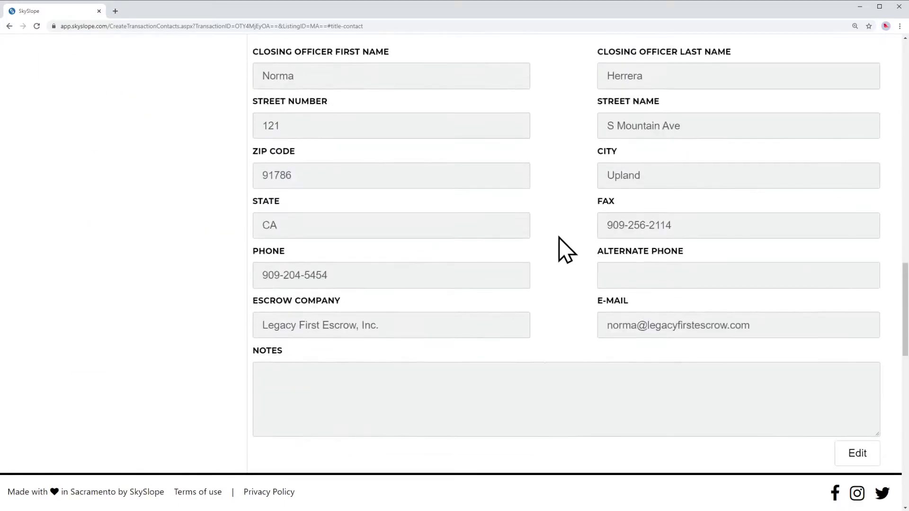
{"action": "scroll", "coordinate": [465, 224], "scroll_direction": "up", "scroll_amount": 4}
{"action": "left_click_drag", "start_coordinate": [252, 84], "coordinate": [380, 82]}
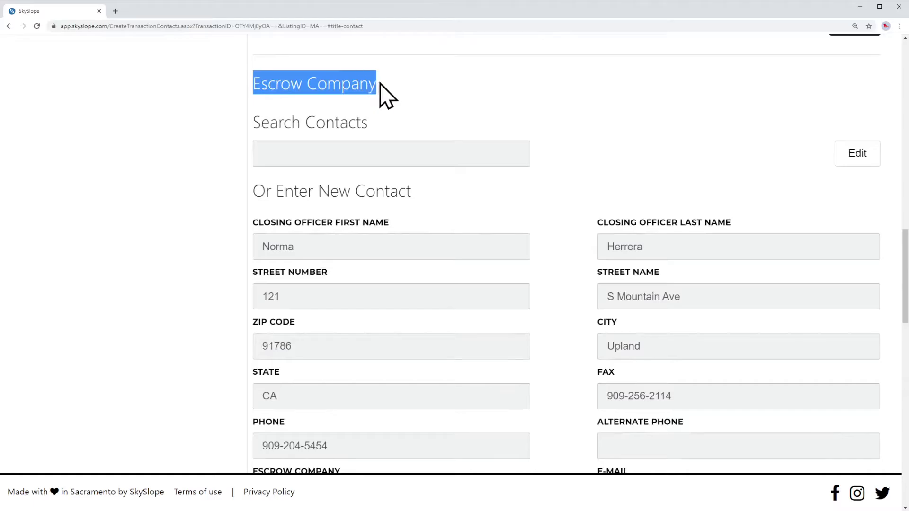
{"action": "left_click", "coordinate": [579, 140]}
{"action": "scroll", "coordinate": [551, 204], "scroll_direction": "up", "scroll_amount": 10}
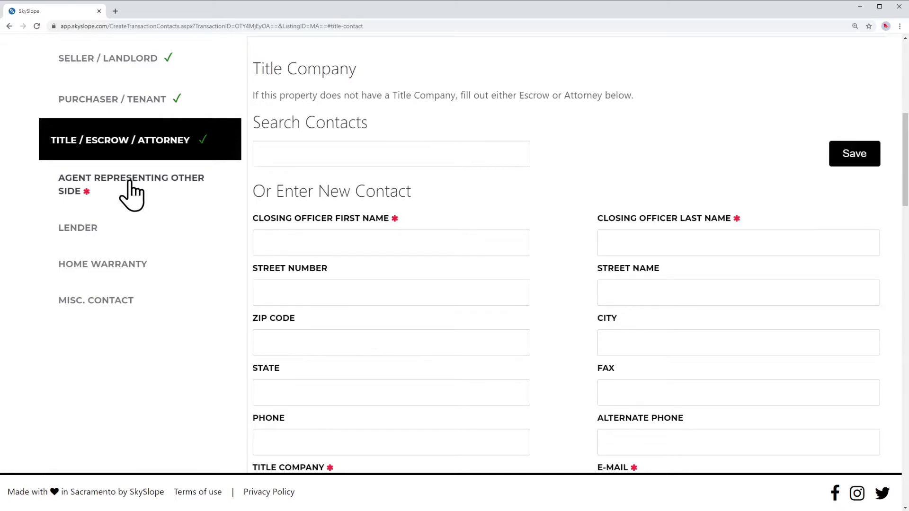
Save the Agent Representing Other Side contact with placeholder first and last names
{"action": "left_click", "coordinate": [132, 195]}
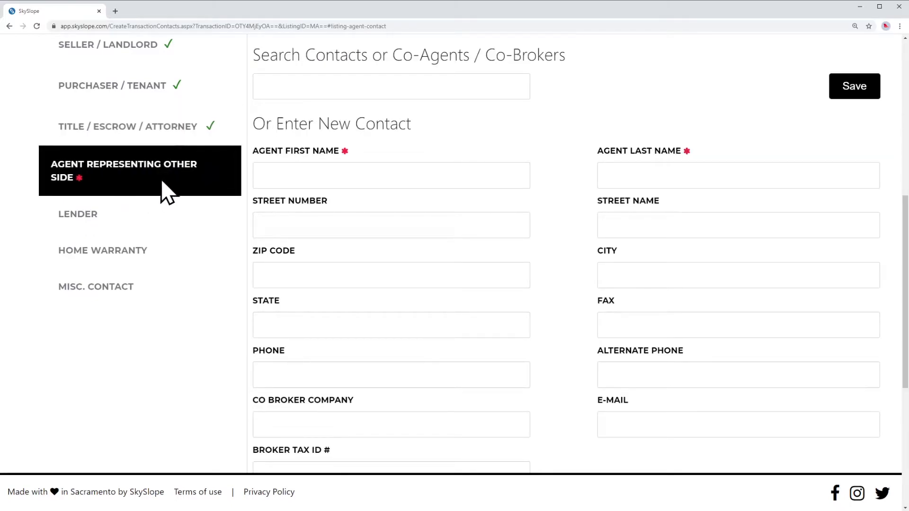
{"action": "left_click", "coordinate": [422, 222]}
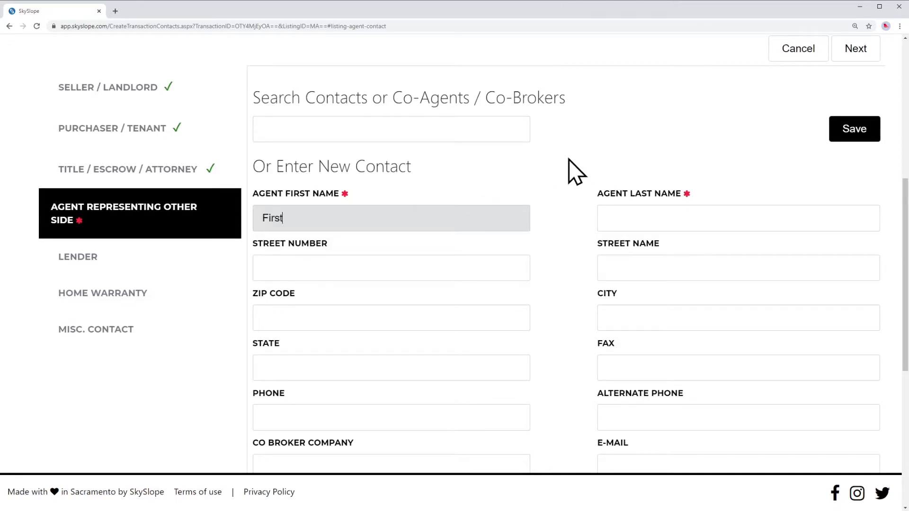
{"action": "key", "text": "Tab"}
{"action": "type", "text": "L"}
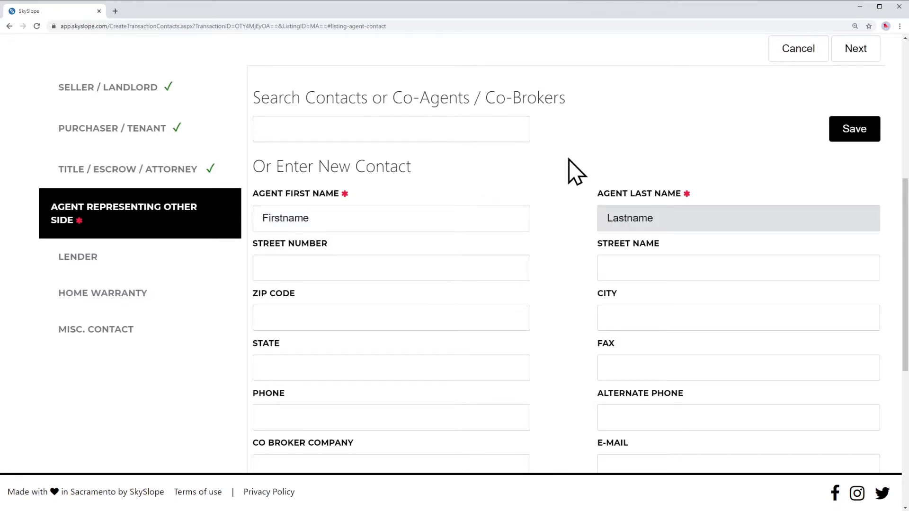
{"action": "left_click", "coordinate": [845, 135]}
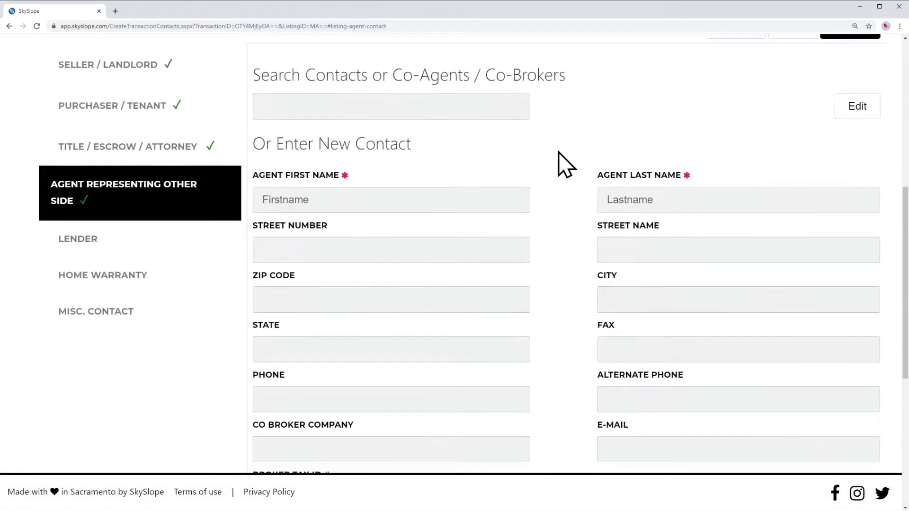
{"action": "scroll", "coordinate": [566, 162], "scroll_direction": "down", "scroll_amount": 5}
{"action": "scroll", "coordinate": [566, 162], "scroll_direction": "up", "scroll_amount": 8}
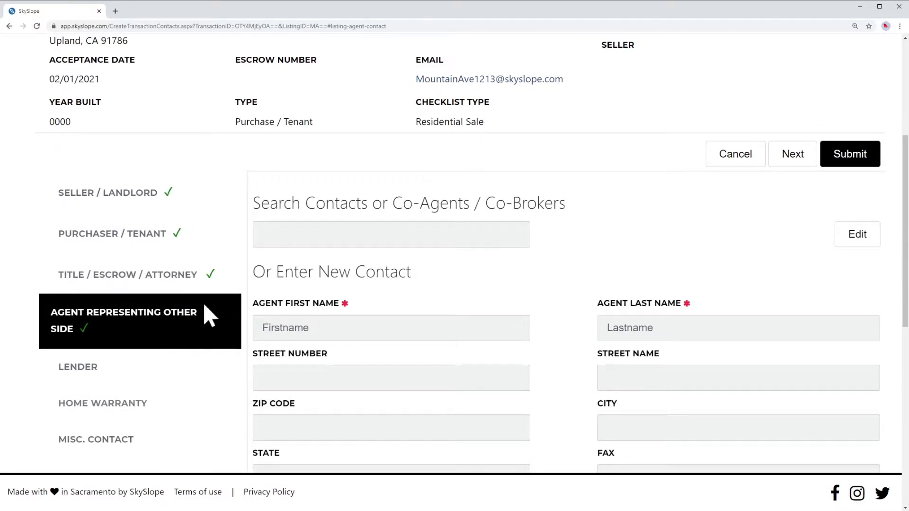
{"action": "scroll", "coordinate": [571, 254], "scroll_direction": "up", "scroll_amount": 6}
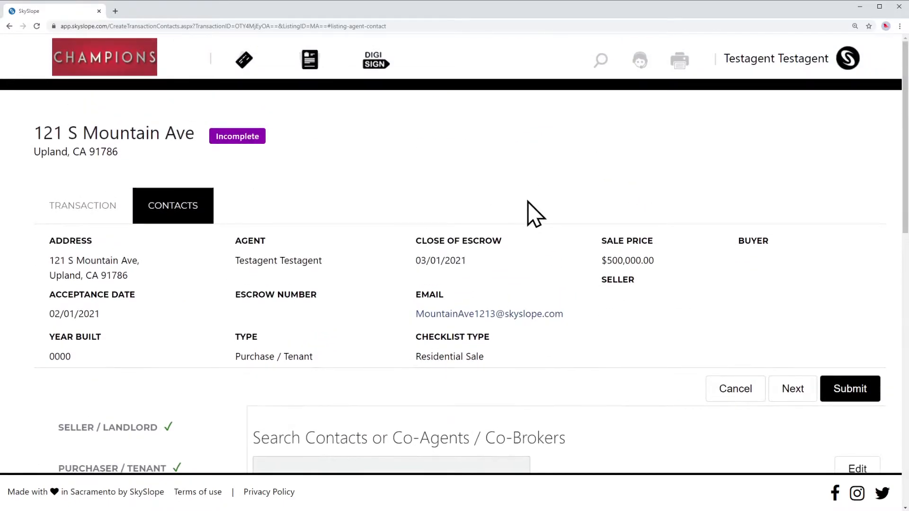
Submit the contacts and enter 5% listing and 2.5% sale commission percentages
{"action": "left_click", "coordinate": [849, 395]}
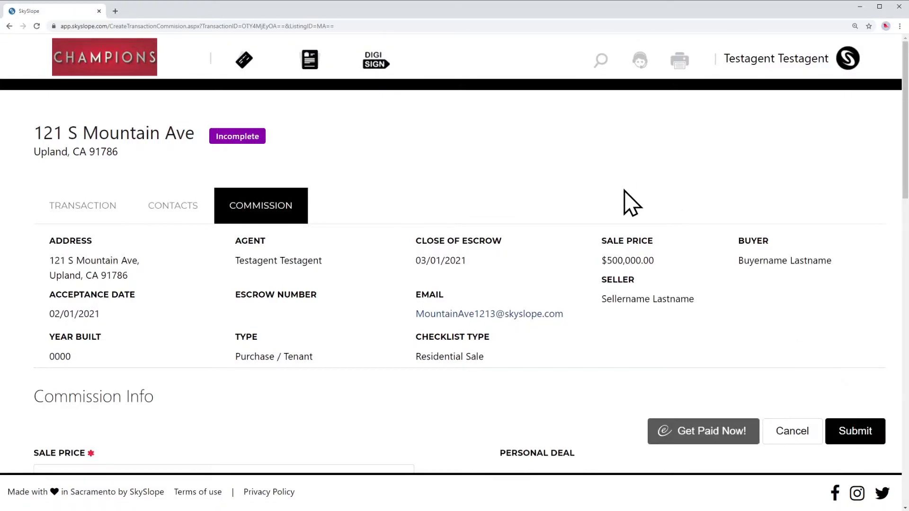
{"action": "scroll", "coordinate": [632, 203], "scroll_direction": "down", "scroll_amount": 5}
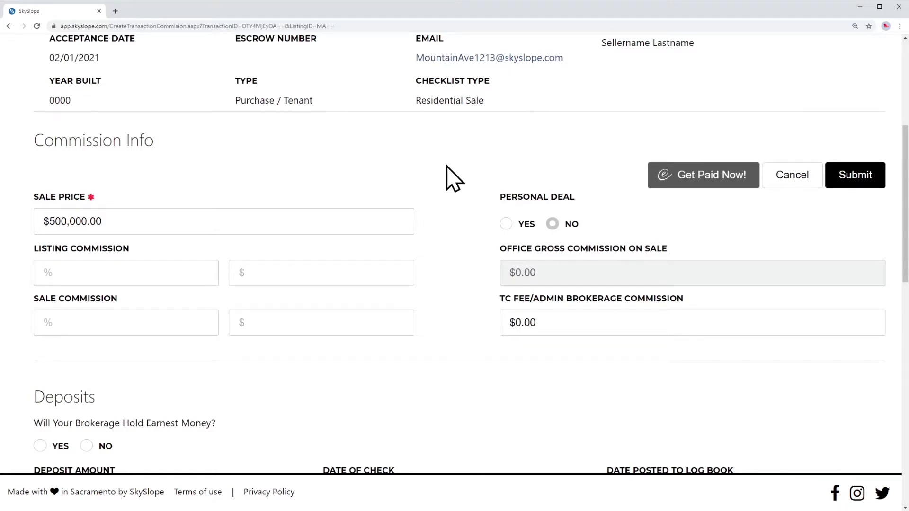
{"action": "left_click", "coordinate": [286, 272]}
{"action": "left_click", "coordinate": [163, 273]}
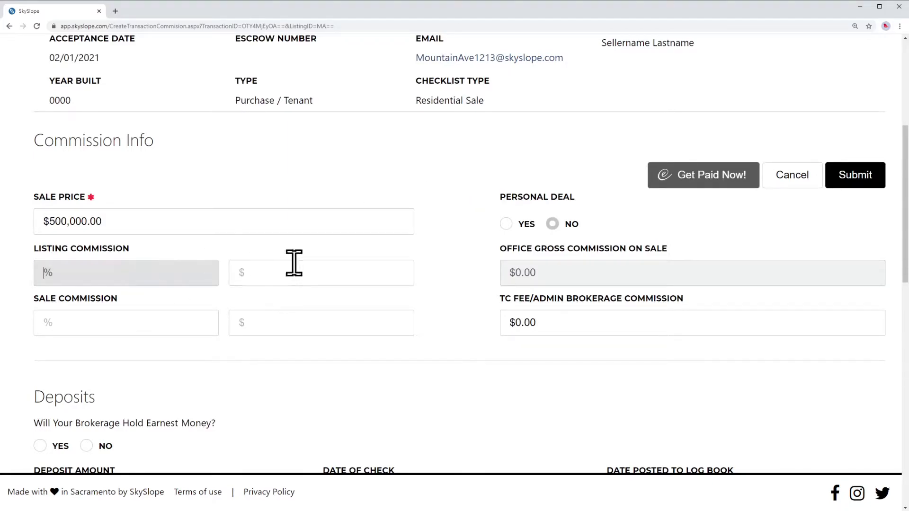
{"action": "left_click", "coordinate": [329, 265]}
{"action": "left_click", "coordinate": [141, 270]}
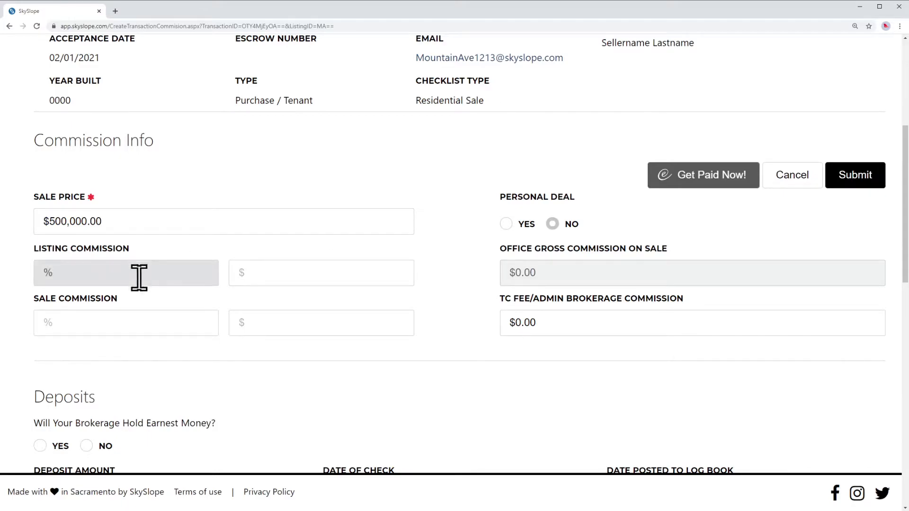
{"action": "left_click", "coordinate": [139, 322]}
{"action": "left_click", "coordinate": [149, 273]}
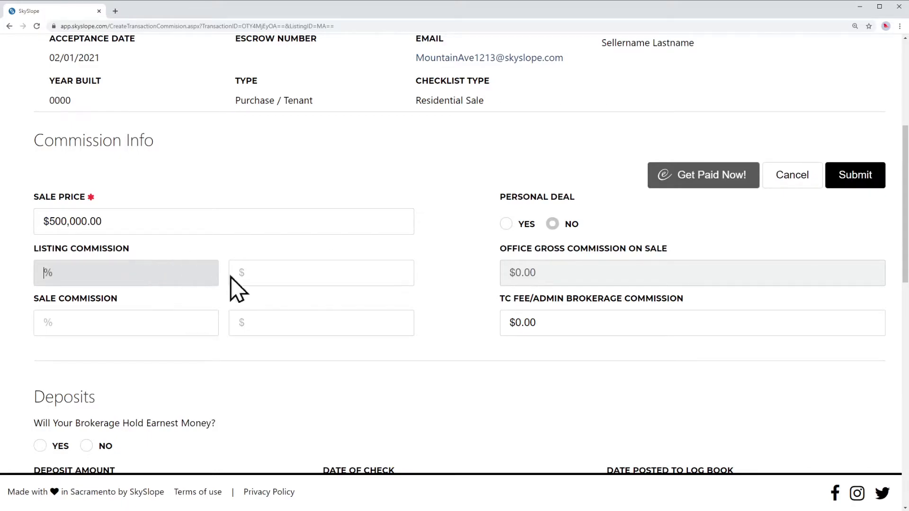
{"action": "left_click", "coordinate": [301, 274]}
{"action": "left_click", "coordinate": [293, 313]}
{"action": "left_click", "coordinate": [280, 272]}
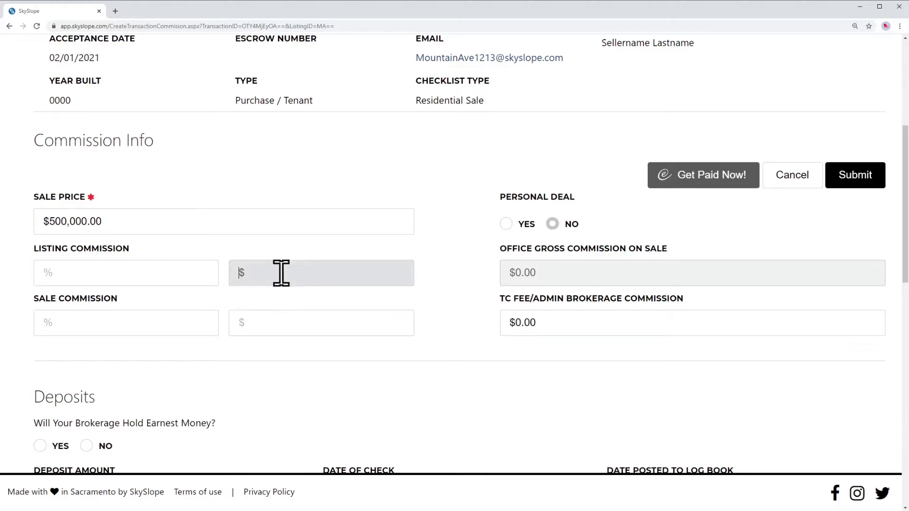
{"action": "left_click", "coordinate": [132, 273]}
{"action": "type", "text": "5"}
{"action": "key", "text": "Tab"}
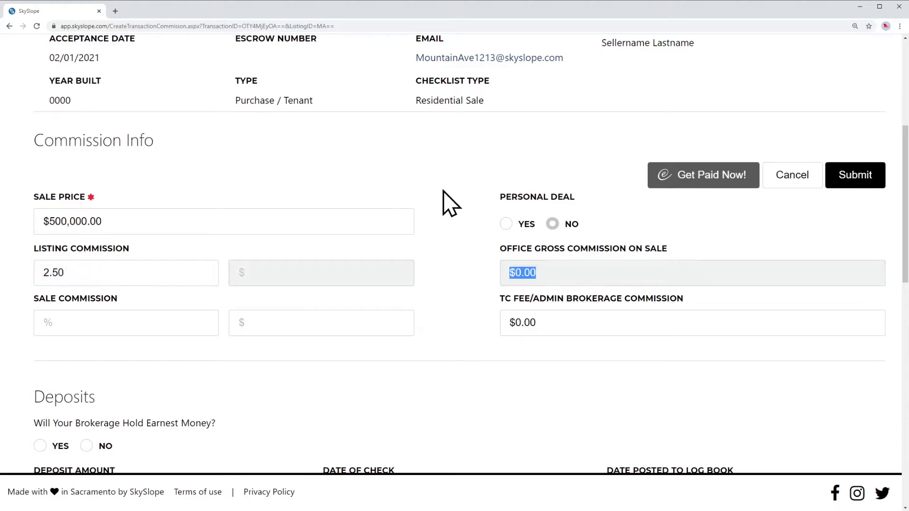
{"action": "left_click", "coordinate": [95, 320]}
{"action": "type", "text": "2.5"}
{"action": "key", "text": "Tab"}
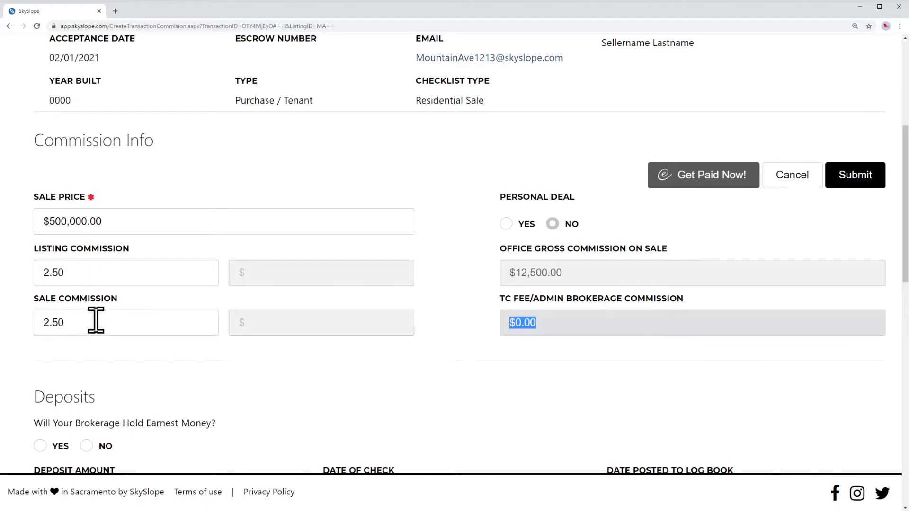
{"action": "left_click", "coordinate": [273, 321]}
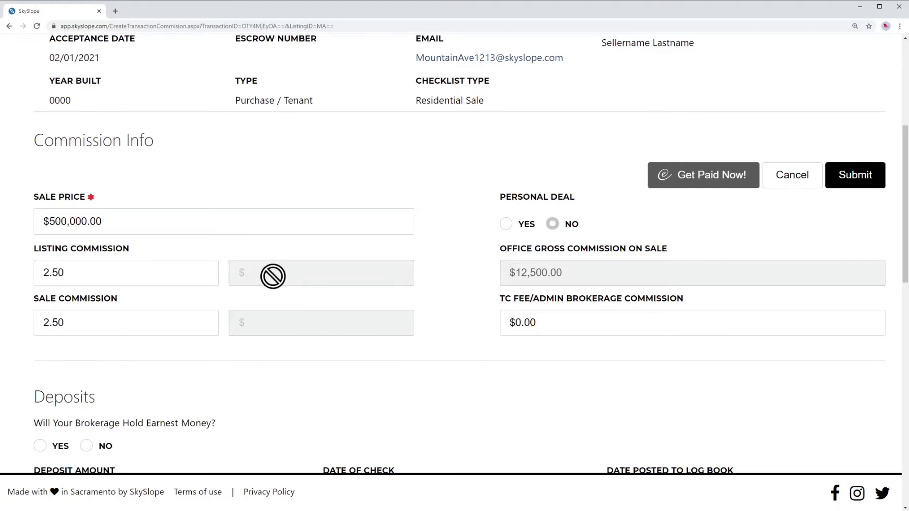
Clear the percentages and set listing and sale commissions to $10,000.00 each
{"action": "double_click", "coordinate": [122, 272]}
{"action": "key", "text": "BackSpace"}
{"action": "double_click", "coordinate": [127, 313]}
{"action": "key", "text": "BackSpace"}
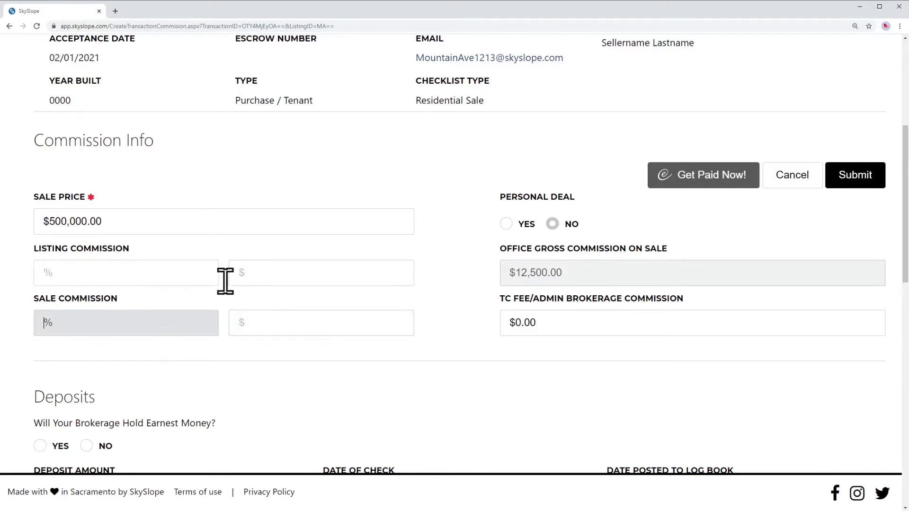
{"action": "left_click", "coordinate": [283, 274]}
{"action": "type", "text": "10,000"}
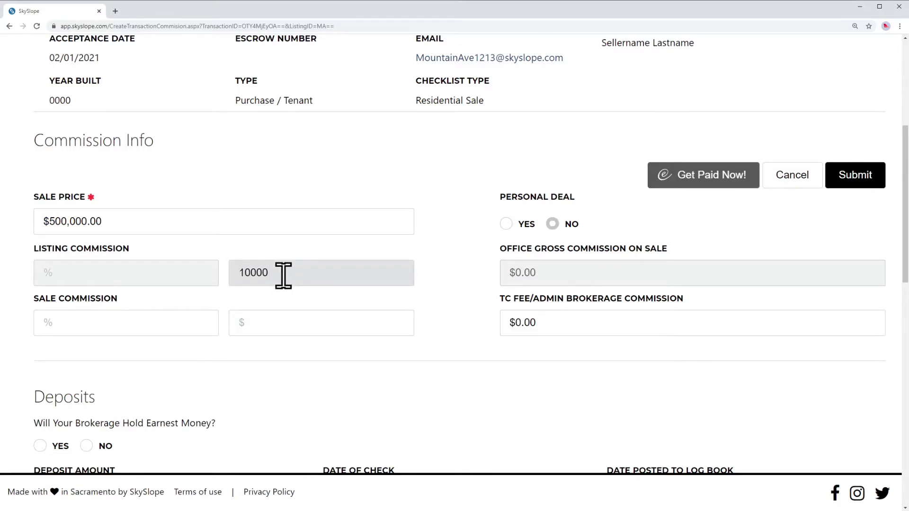
{"action": "key", "text": "Tab"}
{"action": "left_click", "coordinate": [291, 315]}
{"action": "type", "text": "1"}
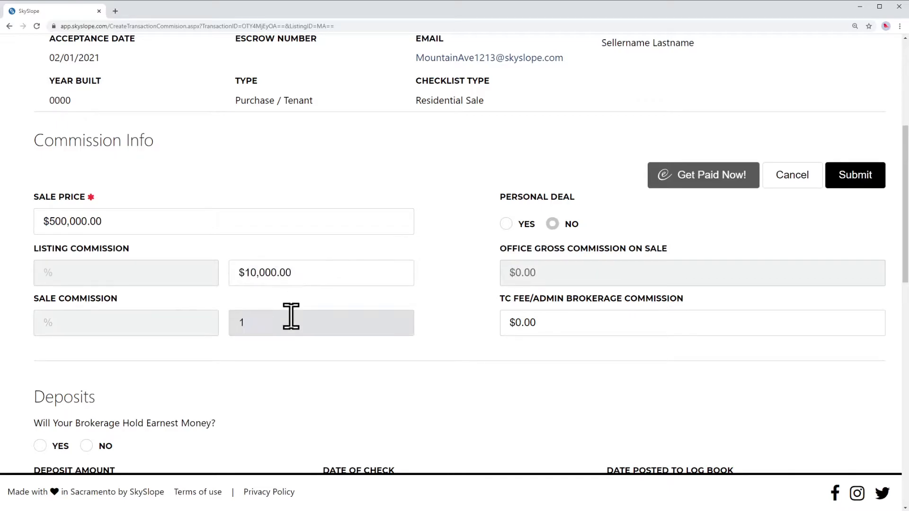
{"action": "key", "text": "Tab"}
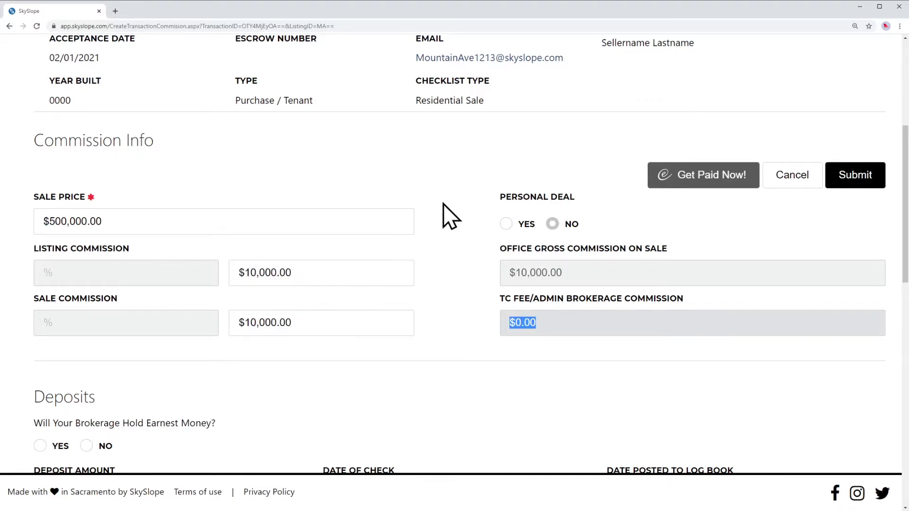
{"action": "left_click", "coordinate": [450, 216]}
Answer No to the brokerage holding earnest money and submit the commission info
{"action": "scroll", "coordinate": [450, 208], "scroll_direction": "down", "scroll_amount": 5}
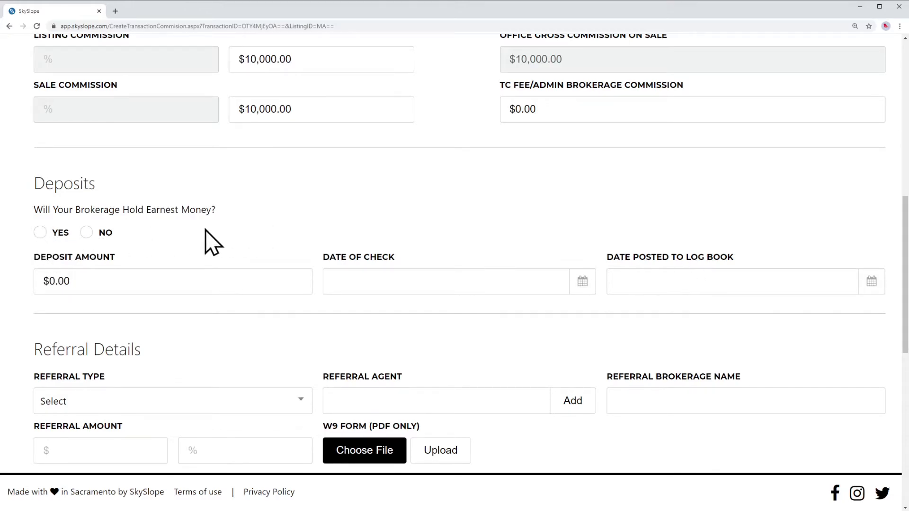
{"action": "left_click", "coordinate": [86, 232]}
{"action": "scroll", "coordinate": [521, 199], "scroll_direction": "down", "scroll_amount": 7}
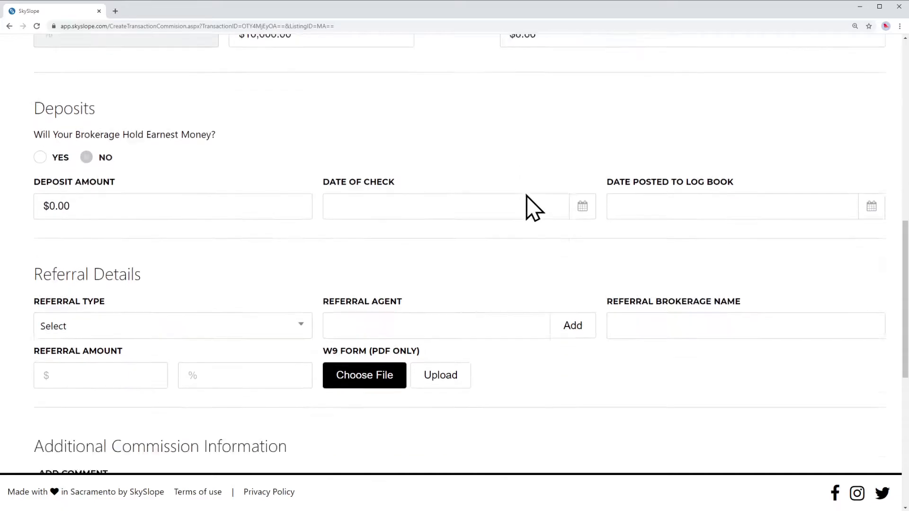
{"action": "scroll", "coordinate": [526, 196], "scroll_direction": "up", "scroll_amount": 10}
{"action": "scroll", "coordinate": [532, 208], "scroll_direction": "up", "scroll_amount": 5}
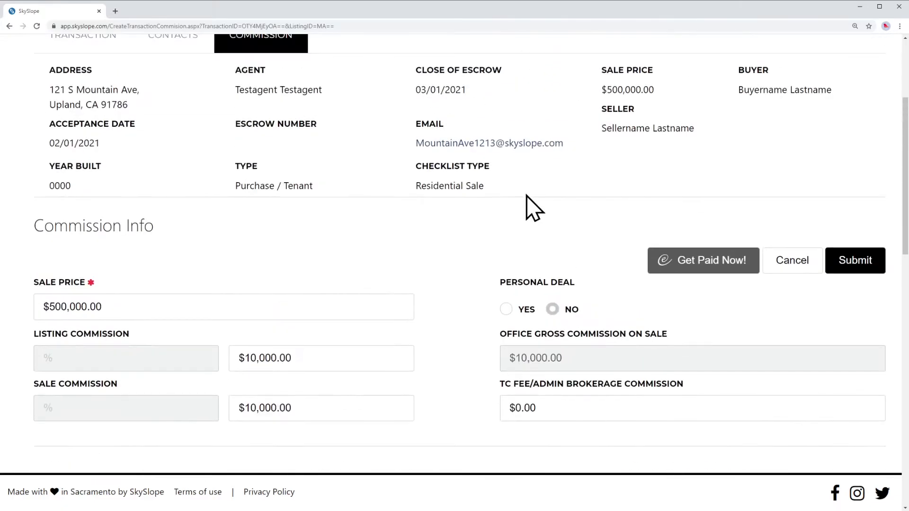
{"action": "scroll", "coordinate": [684, 278], "scroll_direction": "up", "scroll_amount": 2}
{"action": "scroll", "coordinate": [684, 277], "scroll_direction": "down", "scroll_amount": 2}
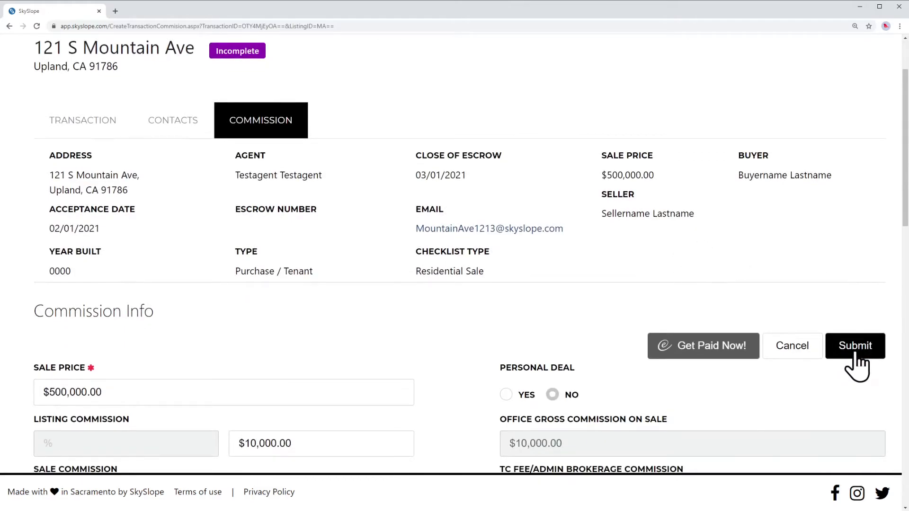
{"action": "left_click", "coordinate": [861, 352]}
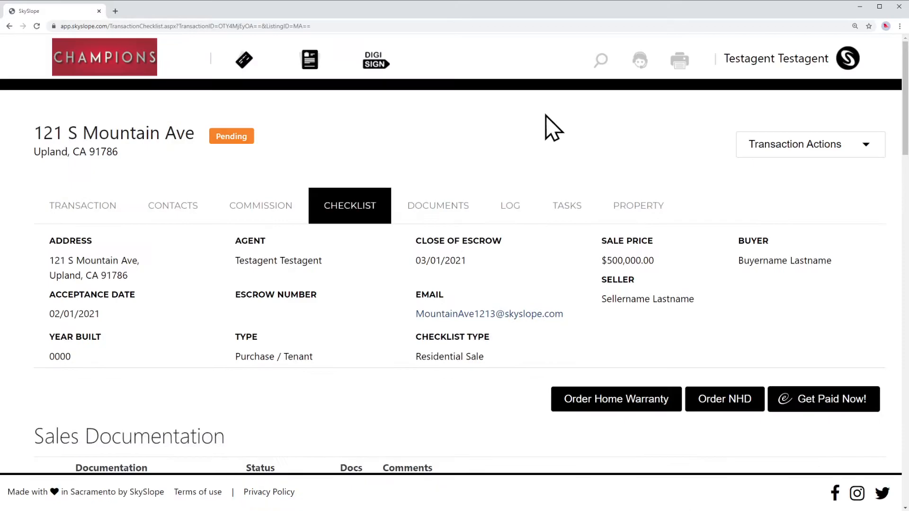
{"action": "scroll", "coordinate": [489, 149], "scroll_direction": "down", "scroll_amount": 7}
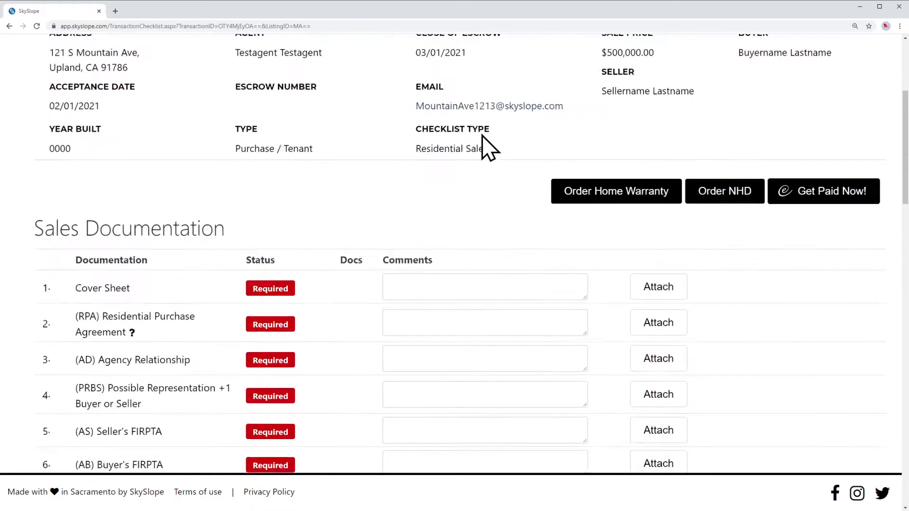
{"action": "scroll", "coordinate": [757, 160], "scroll_direction": "down", "scroll_amount": 3}
{"action": "scroll", "coordinate": [757, 161], "scroll_direction": "down", "scroll_amount": 20}
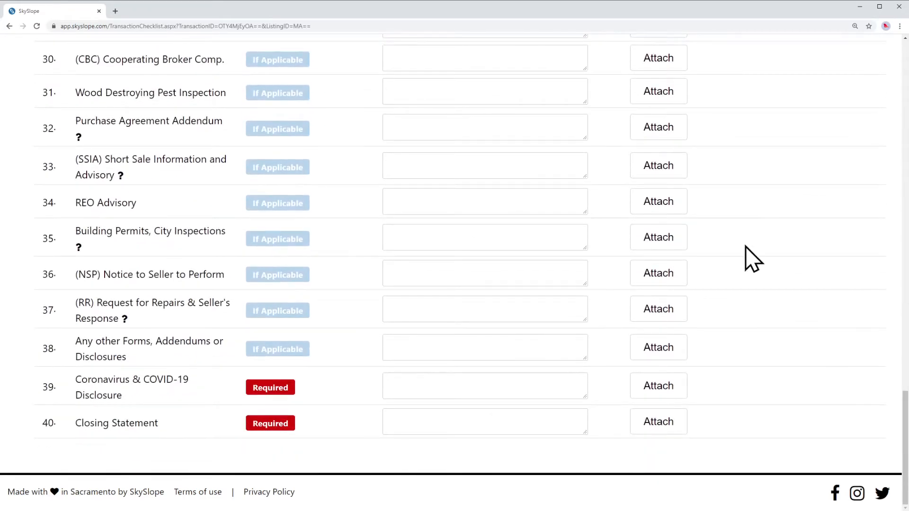
{"action": "scroll", "coordinate": [751, 258], "scroll_direction": "up", "scroll_amount": 20}
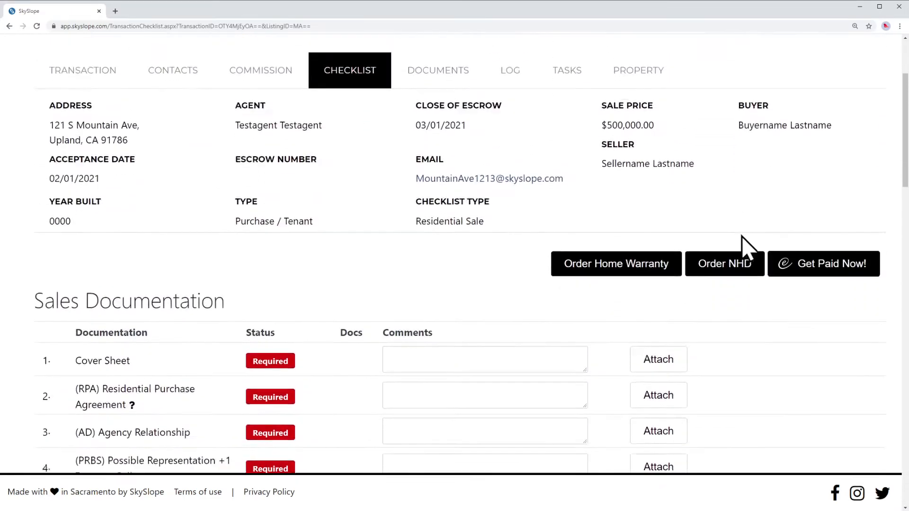
{"action": "scroll", "coordinate": [748, 244], "scroll_direction": "down", "scroll_amount": 4}
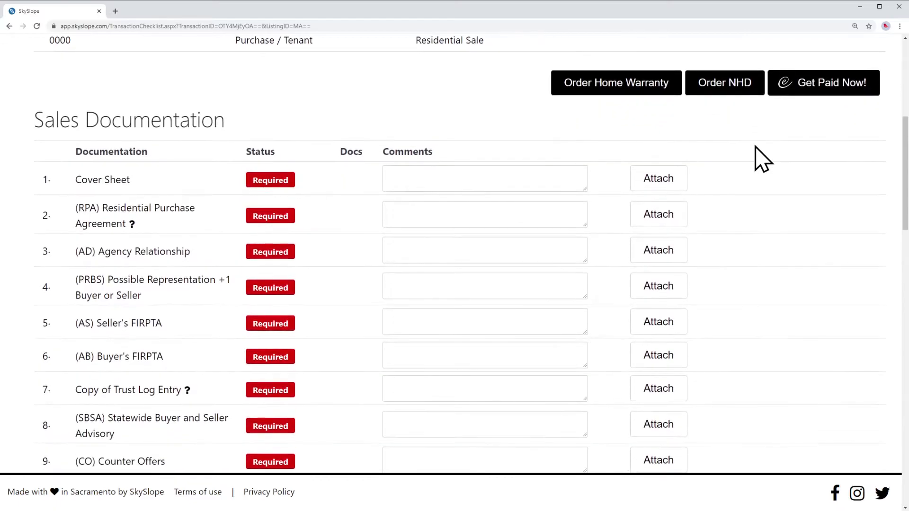
Attach Test_document_0.pdf to the checklist's Cover Sheet item
{"action": "left_click", "coordinate": [661, 189]}
{"action": "left_click", "coordinate": [485, 429]}
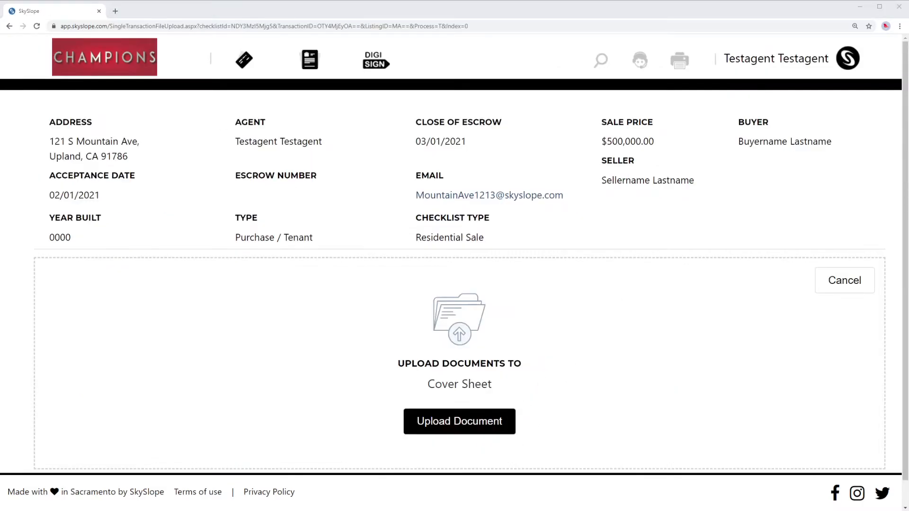
{"action": "double_click", "coordinate": [274, 176]}
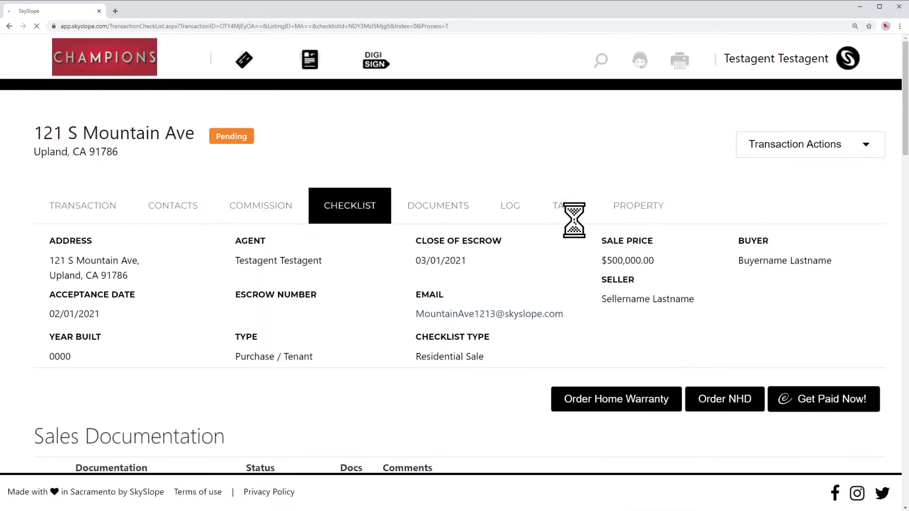
{"action": "scroll", "coordinate": [521, 244], "scroll_direction": "down", "scroll_amount": 1}
{"action": "scroll", "coordinate": [492, 237], "scroll_direction": "down", "scroll_amount": 3}
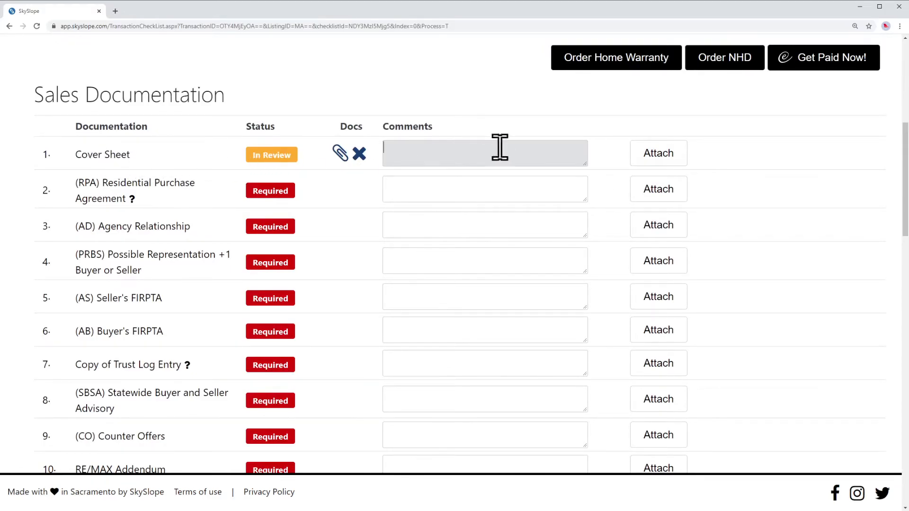
{"action": "left_click_drag", "start_coordinate": [76, 155], "coordinate": [135, 153]}
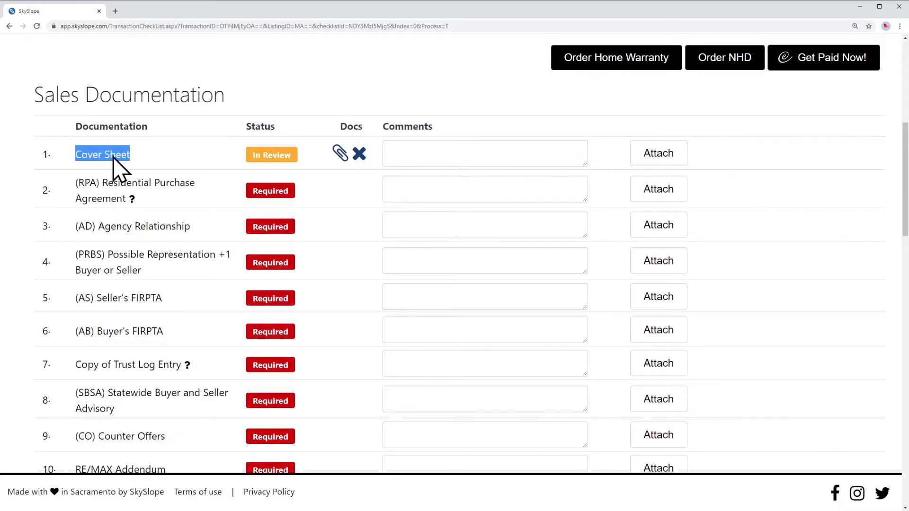
{"action": "left_click", "coordinate": [112, 158]}
{"action": "left_click", "coordinate": [118, 155]}
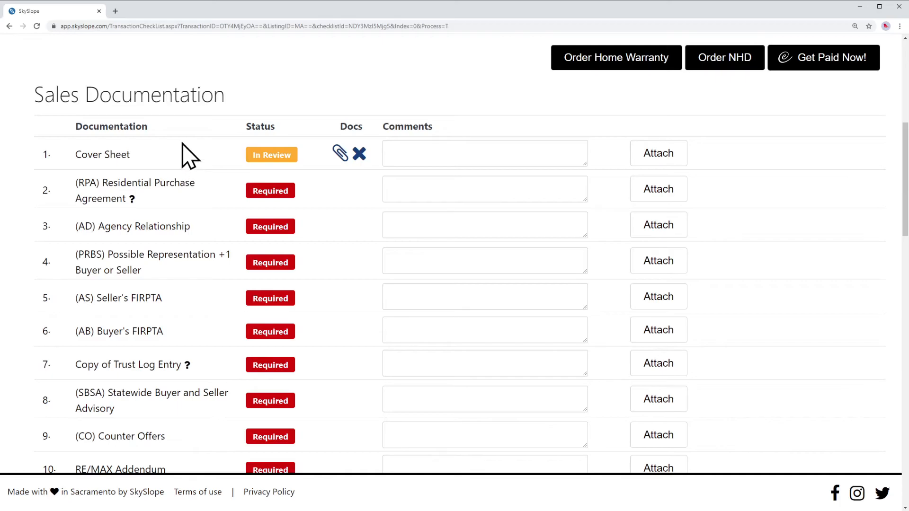
Upload Test_document_1.pdf to the Cover Sheet item and review the updated checklist
{"action": "left_click", "coordinate": [664, 156]}
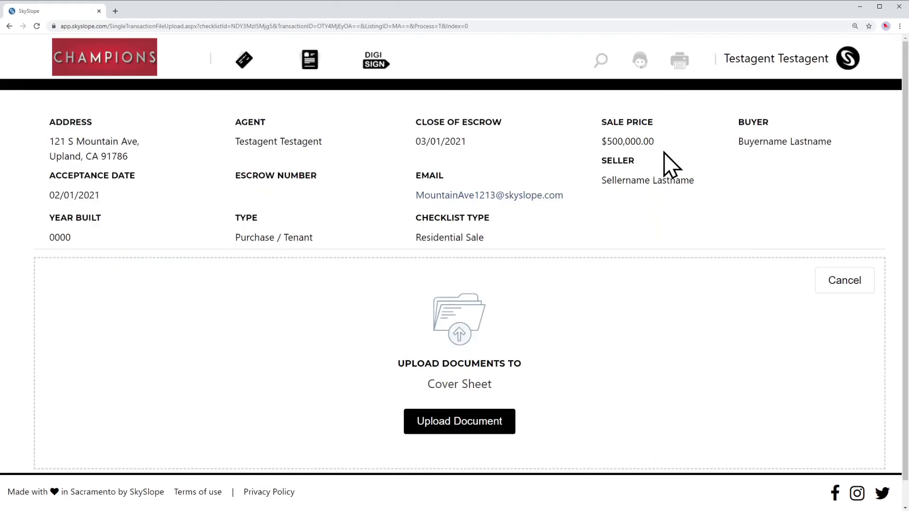
{"action": "left_click", "coordinate": [483, 428]}
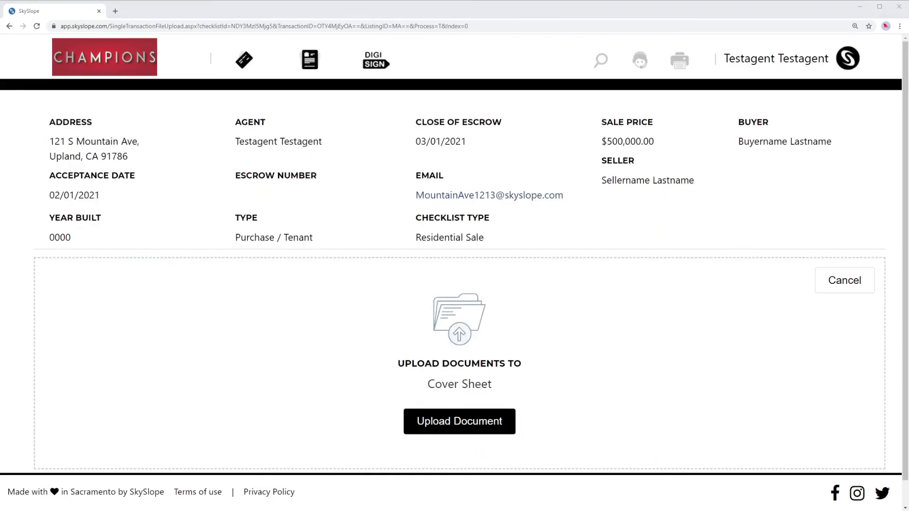
{"action": "left_click", "coordinate": [733, 384]}
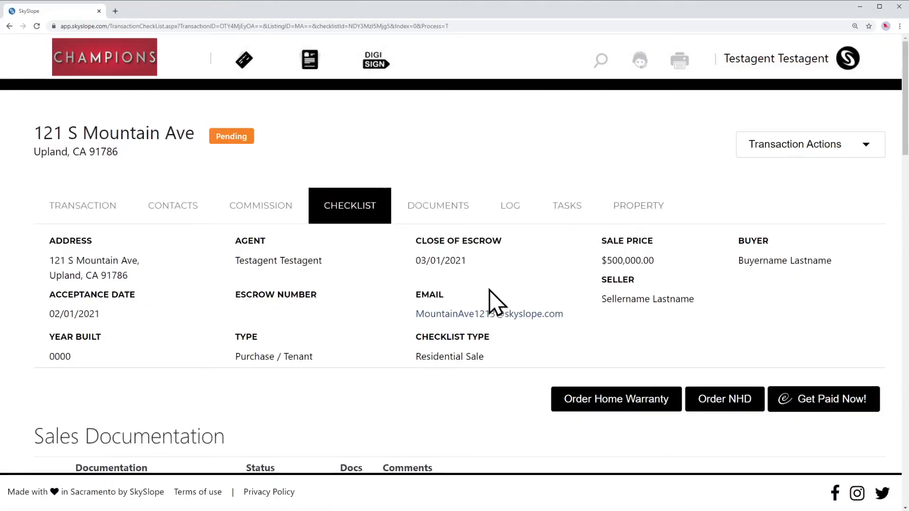
{"action": "scroll", "coordinate": [406, 196], "scroll_direction": "down", "scroll_amount": 4}
{"action": "scroll", "coordinate": [328, 192], "scroll_direction": "down", "scroll_amount": 3}
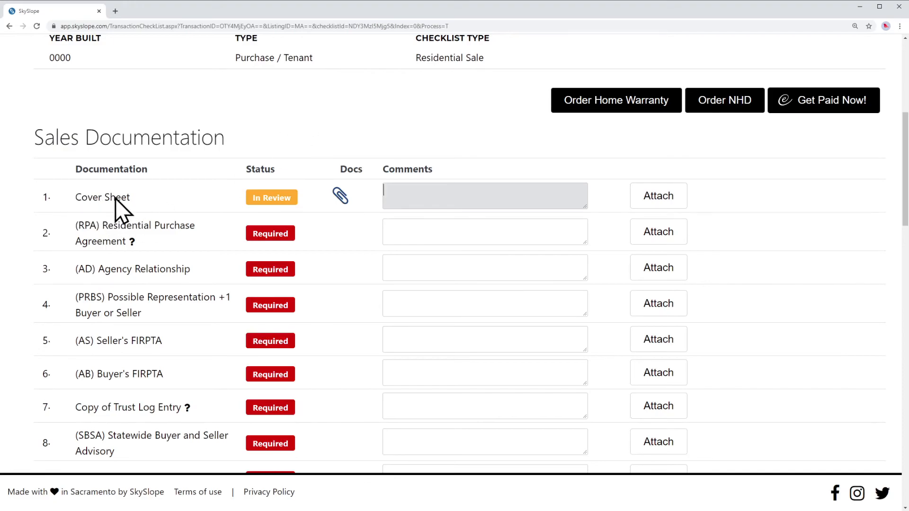
{"action": "left_click_drag", "start_coordinate": [77, 199], "coordinate": [145, 198]}
{"action": "left_click", "coordinate": [144, 200]}
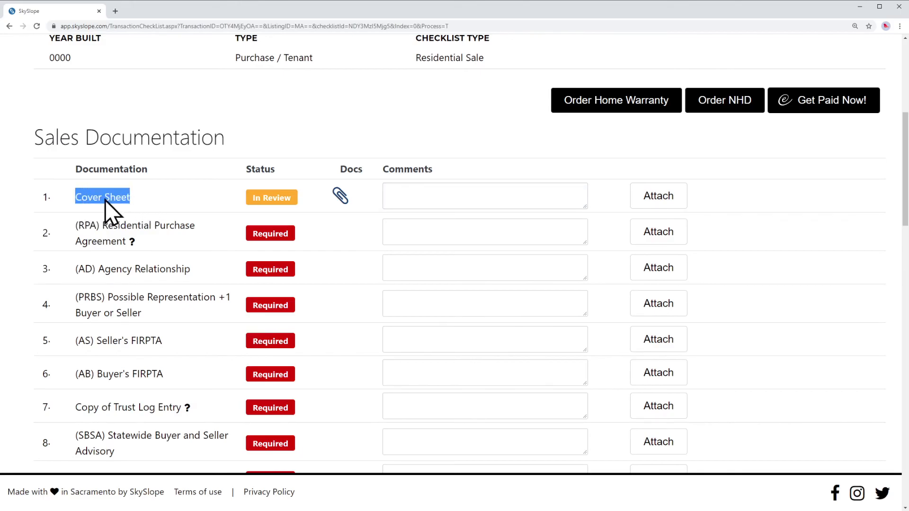
{"action": "left_click", "coordinate": [209, 199]}
{"action": "scroll", "coordinate": [158, 203], "scroll_direction": "up", "scroll_amount": 3}
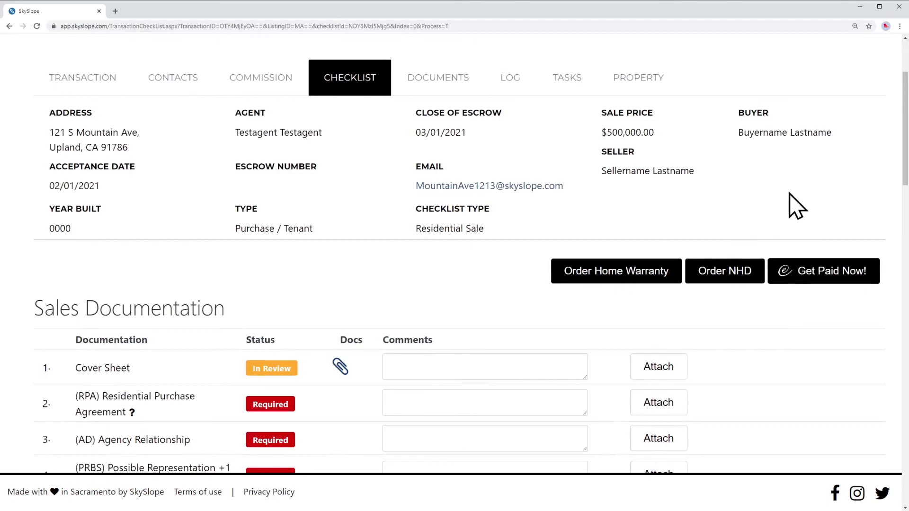
{"action": "scroll", "coordinate": [756, 196], "scroll_direction": "up", "scroll_amount": 3}
{"action": "scroll", "coordinate": [724, 197], "scroll_direction": "down", "scroll_amount": 5}
{"action": "scroll", "coordinate": [756, 146], "scroll_direction": "up", "scroll_amount": 5}
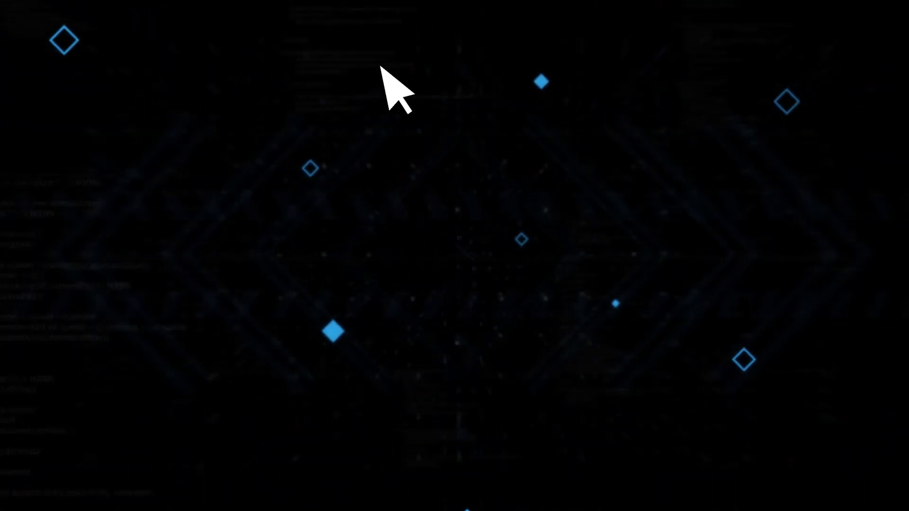